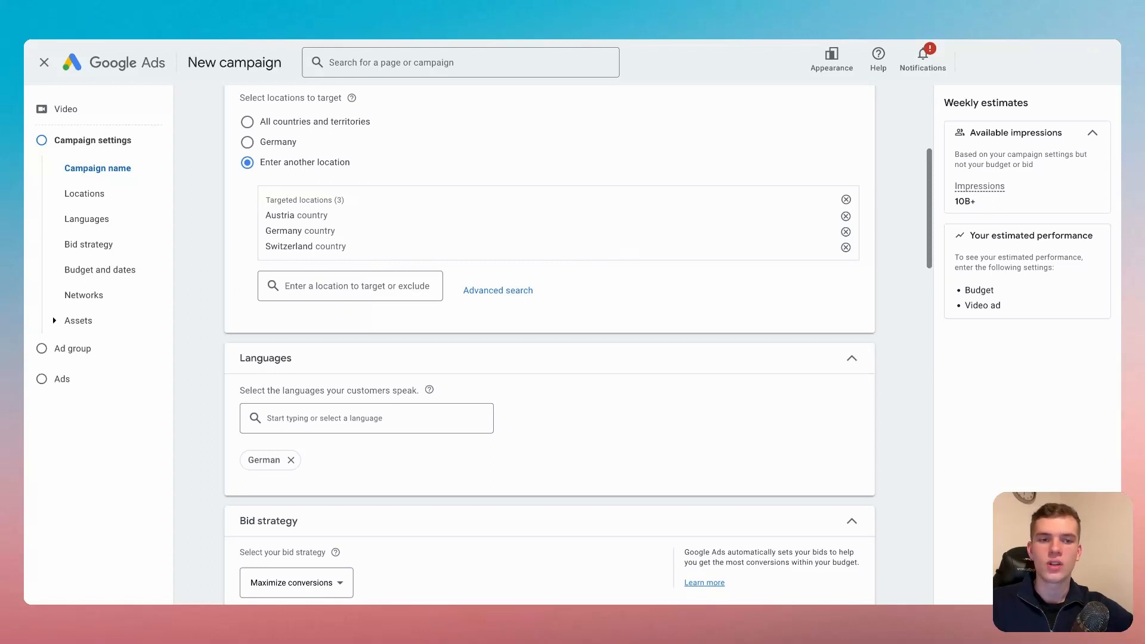
- Select Maximize conversions as the campaign's bid strategy
scroll(326, 303, down, 2)
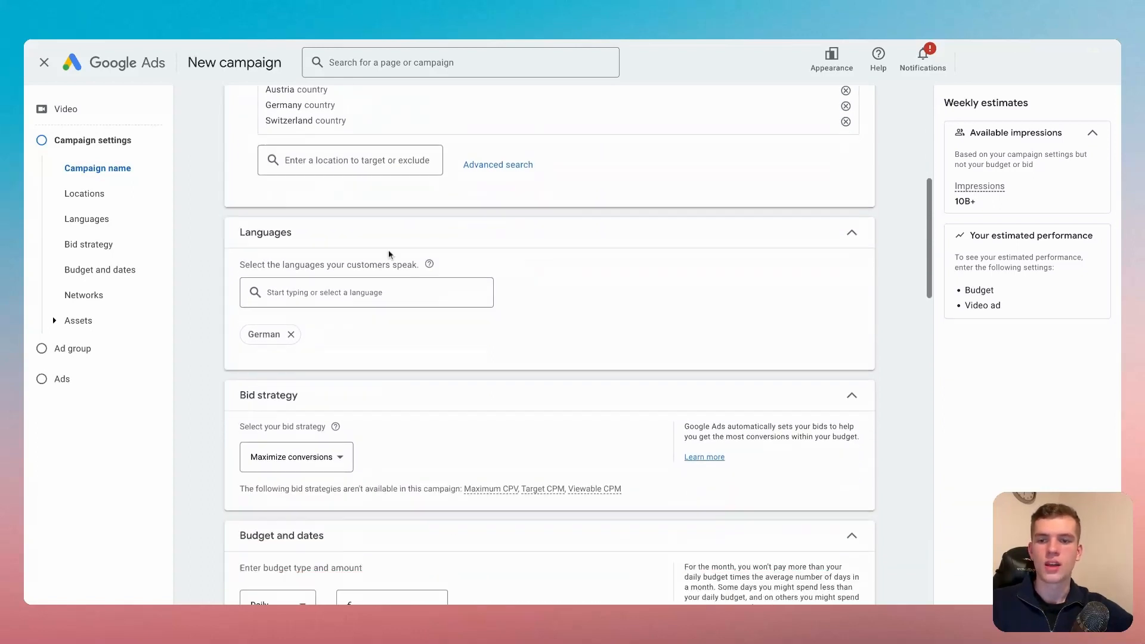
scroll(320, 282, down, 1)
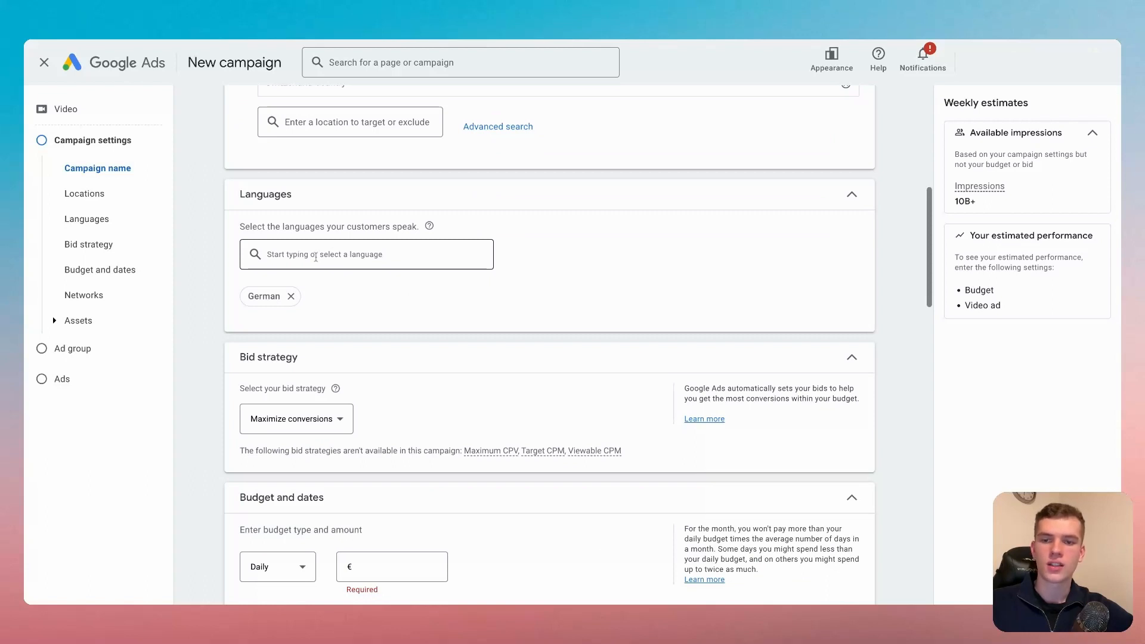
scroll(316, 257, down, 4)
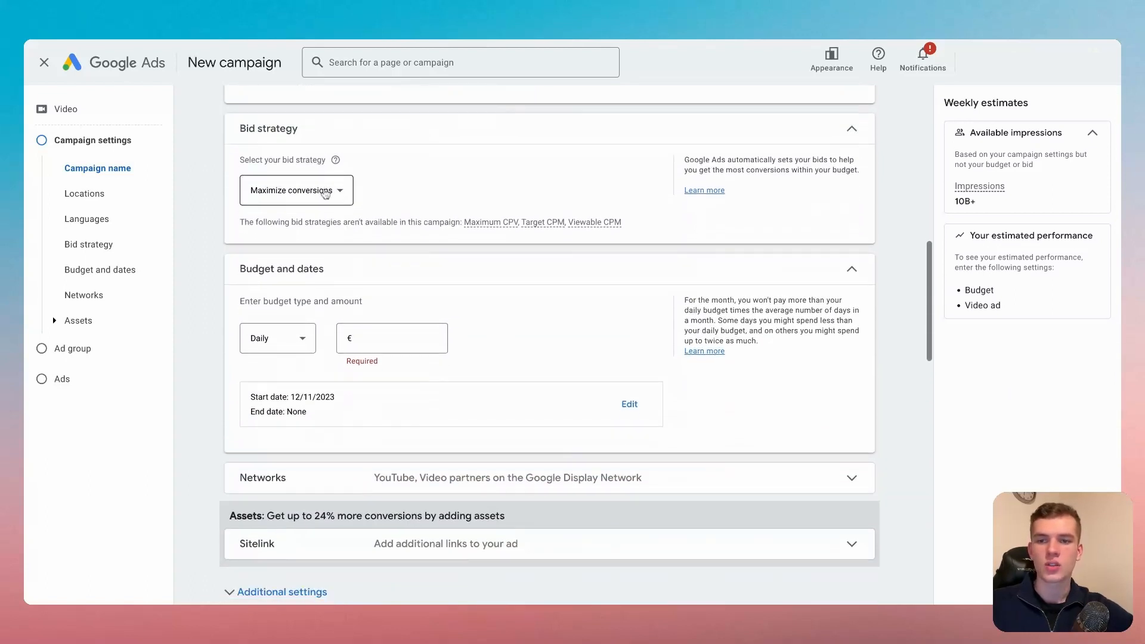
click(325, 194)
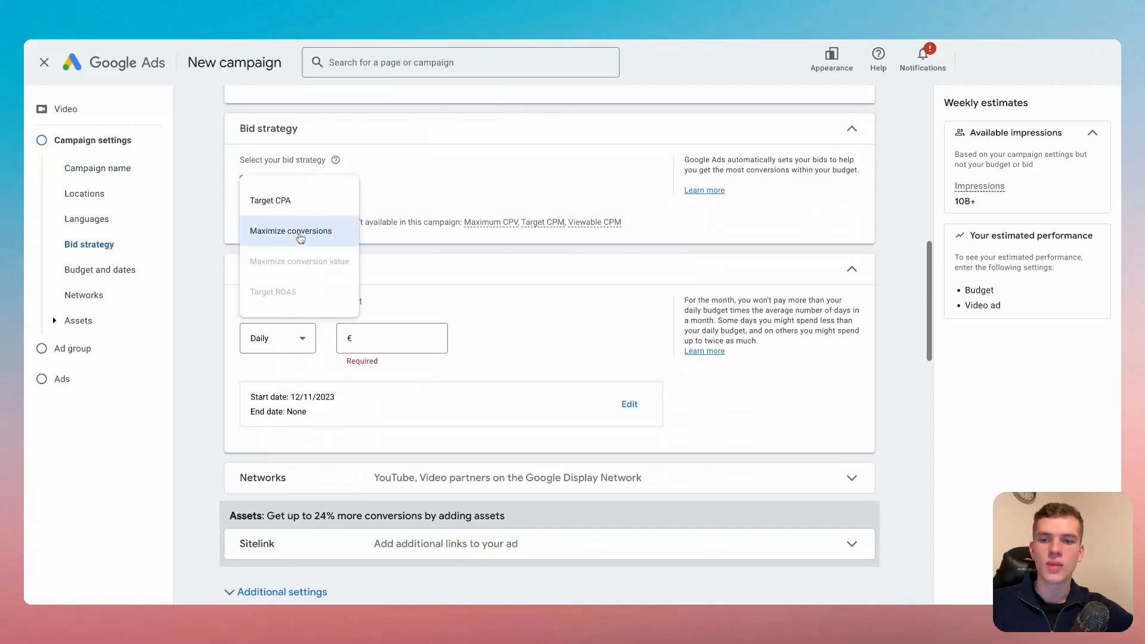
click(300, 237)
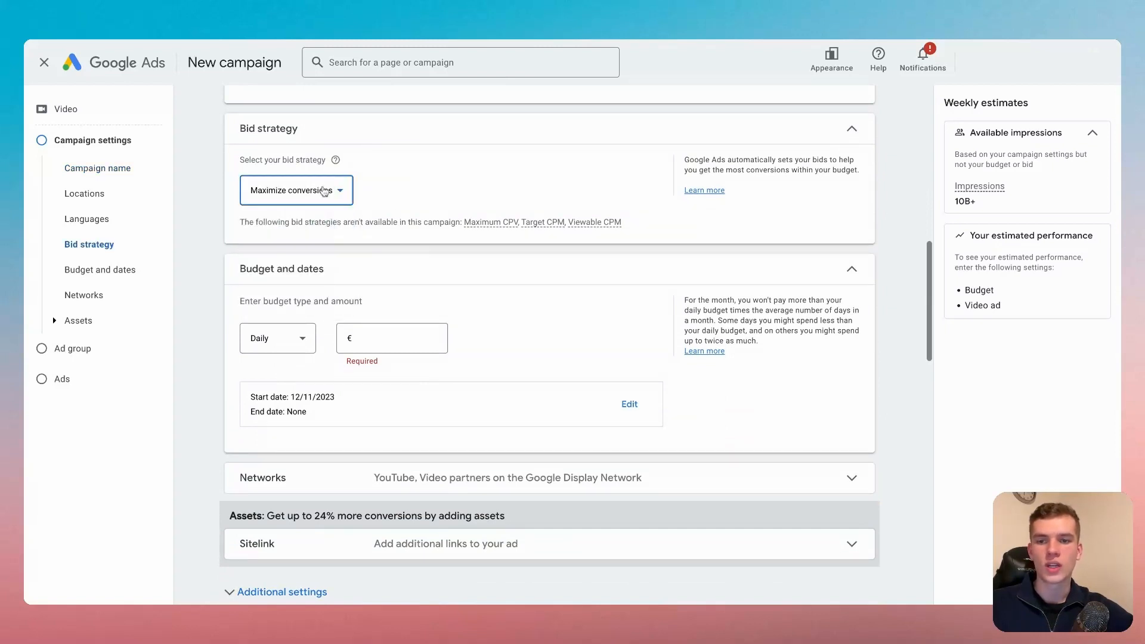
click(323, 191)
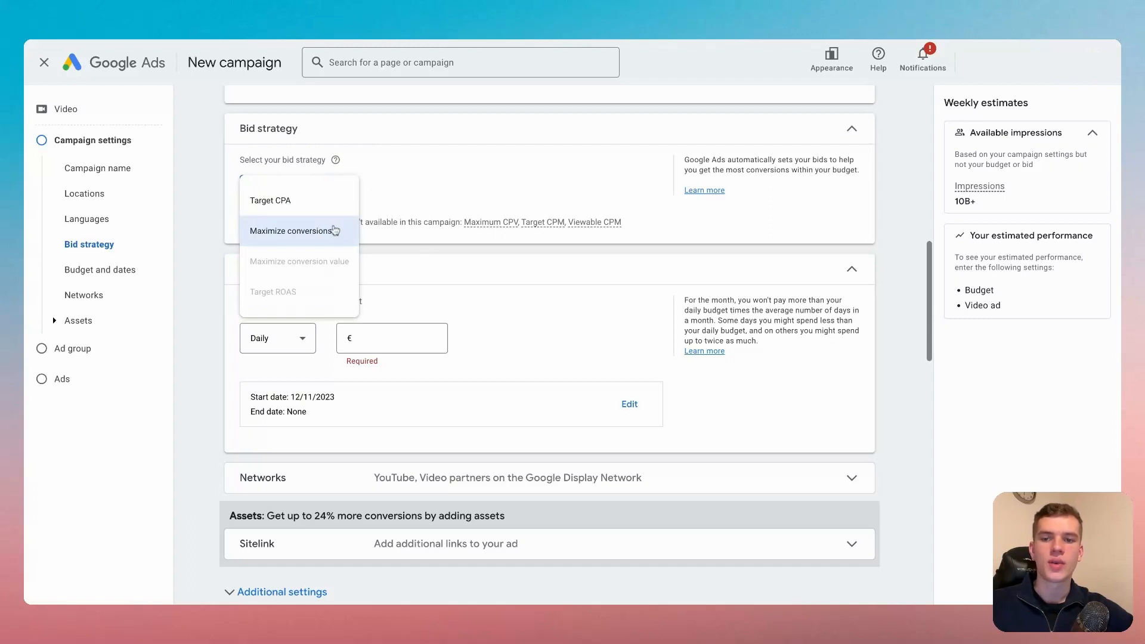
click(331, 231)
- Set the campaign's budget to a daily amount of €20
scroll(329, 231, down, 1)
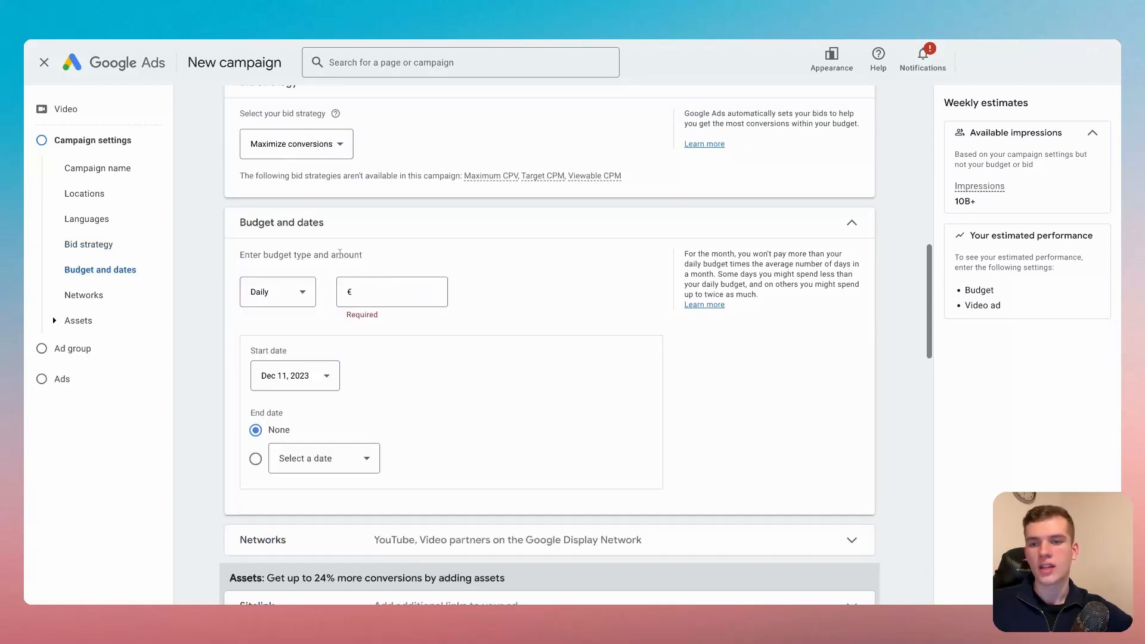
click(280, 299)
click(281, 302)
click(382, 301)
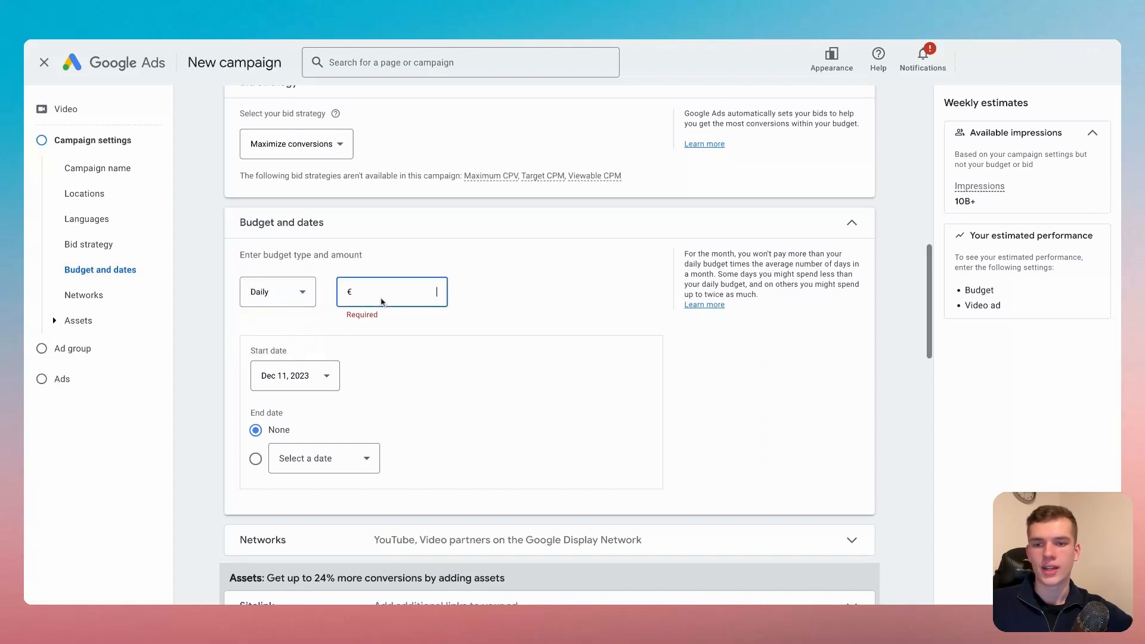
text(20)
click(456, 298)
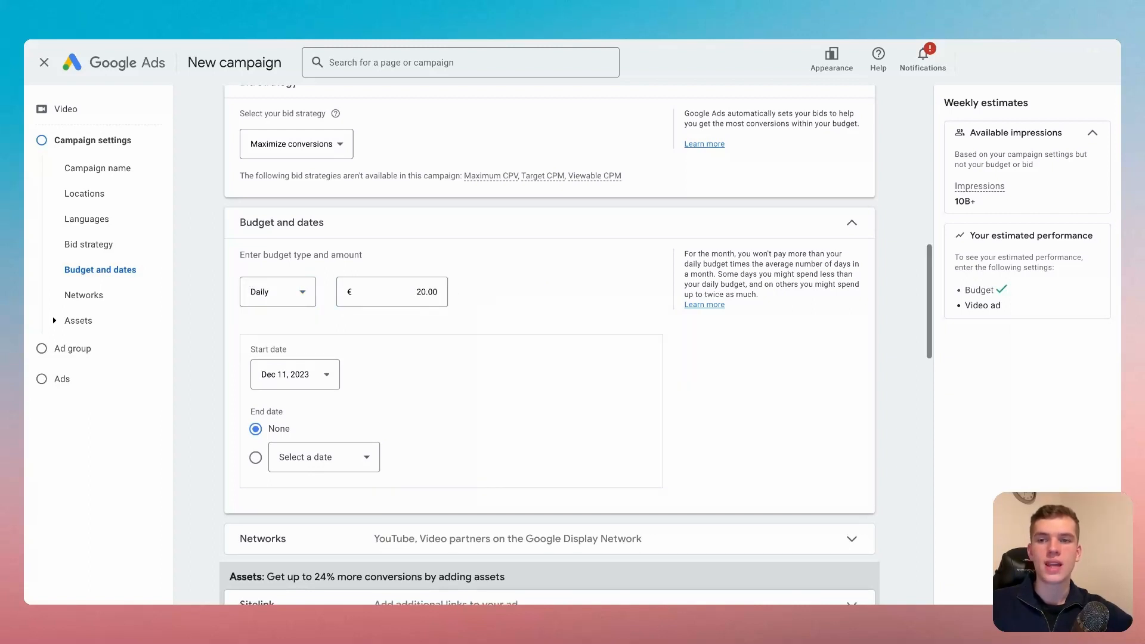
- Set the campaign's start date to Dec 12, 2023
scroll(483, 278, down, 1)
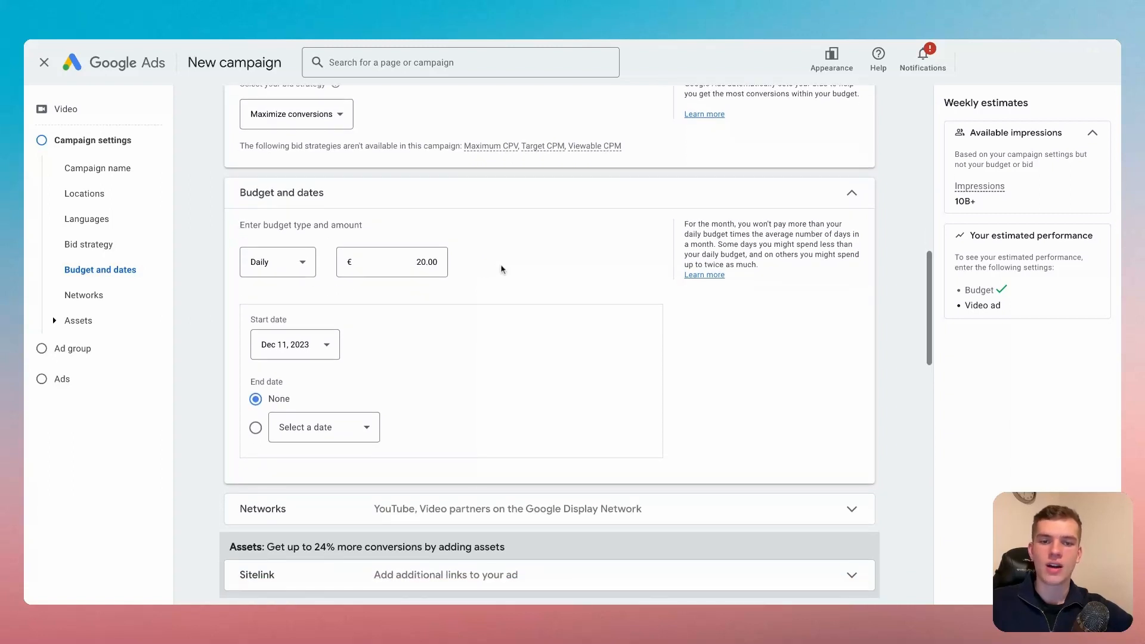
scroll(500, 270, down, 1)
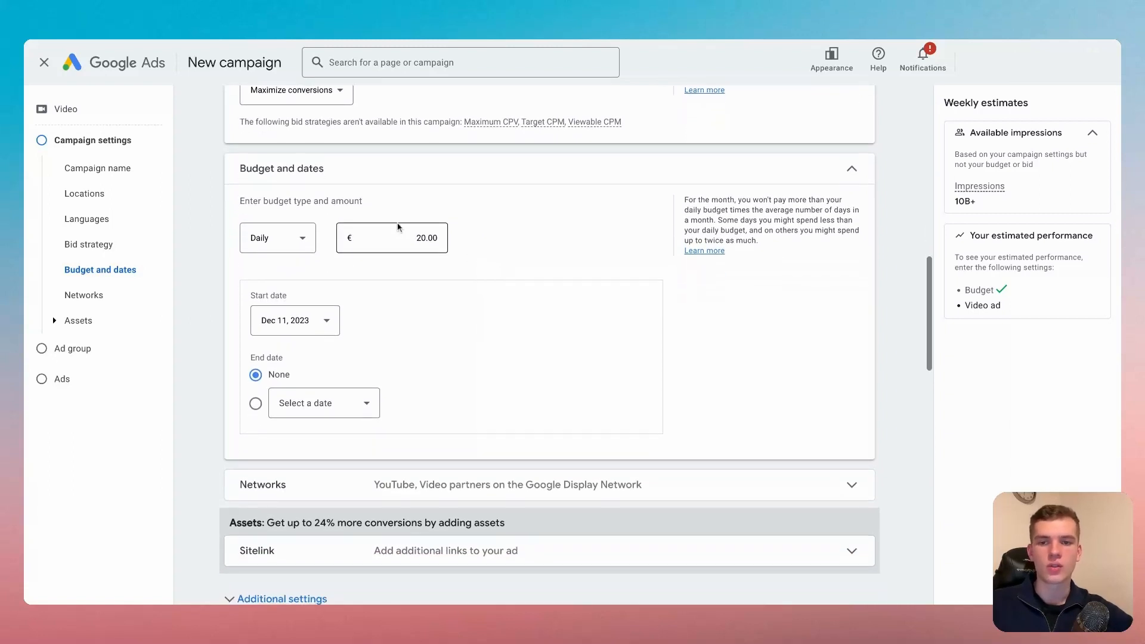
scroll(492, 275, down, 2)
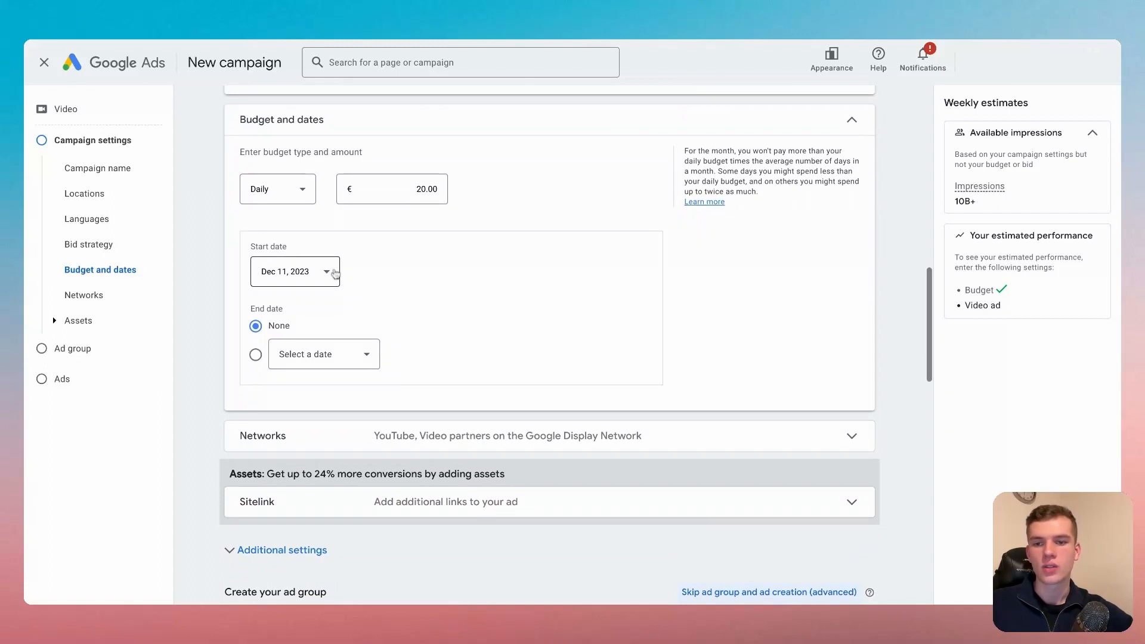
click(298, 273)
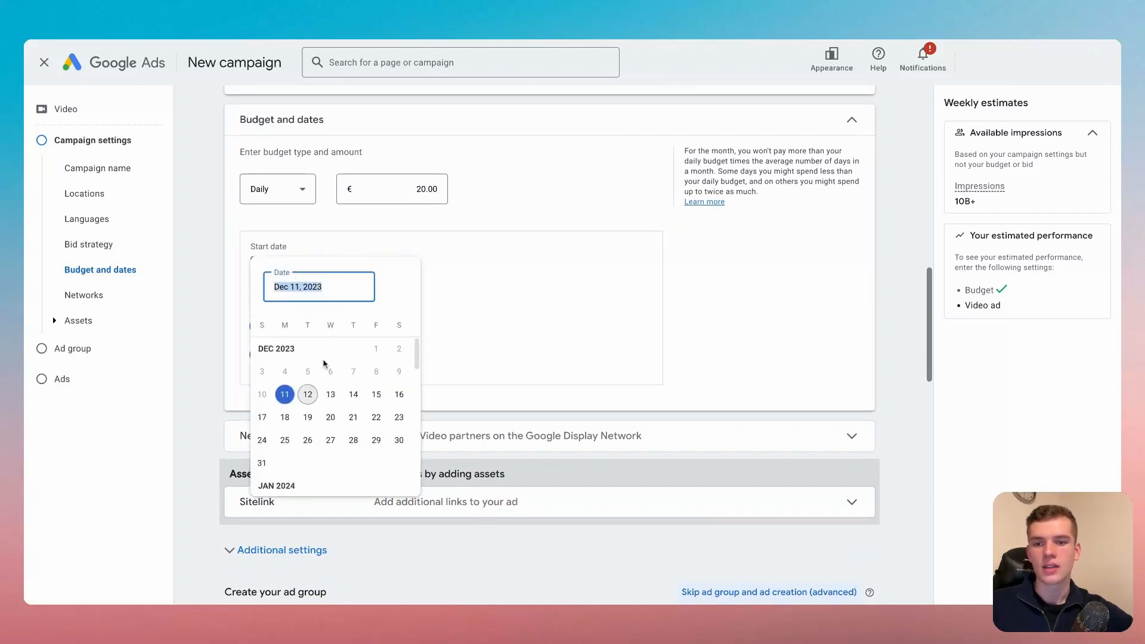
click(307, 394)
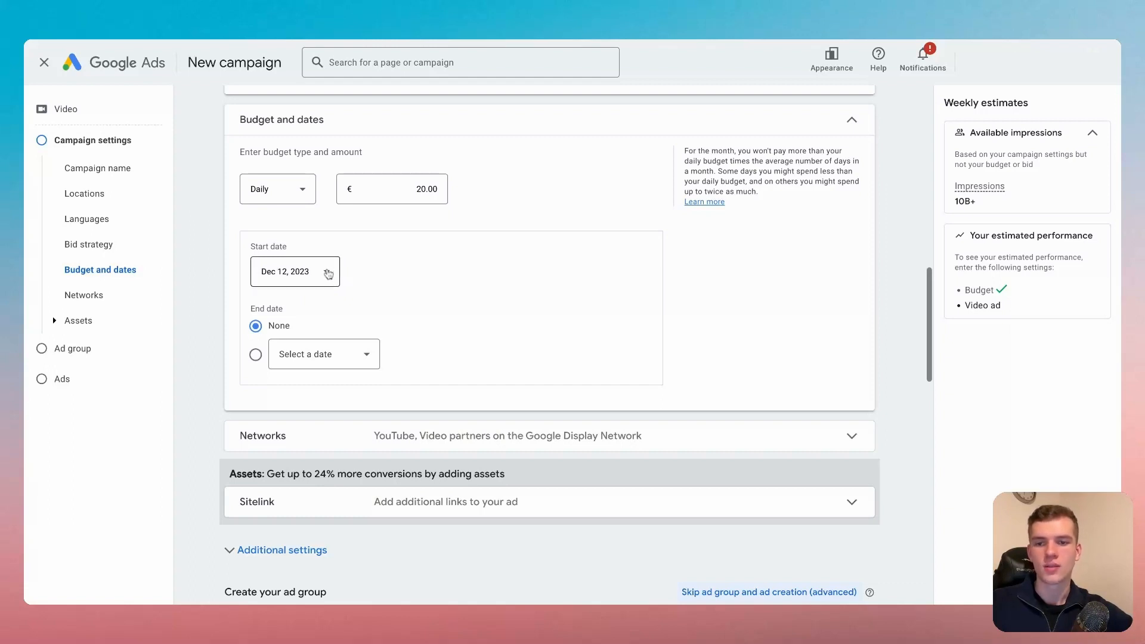
- Review the campaign's network settings and the fields for adding sitelinks
scroll(328, 274, down, 1)
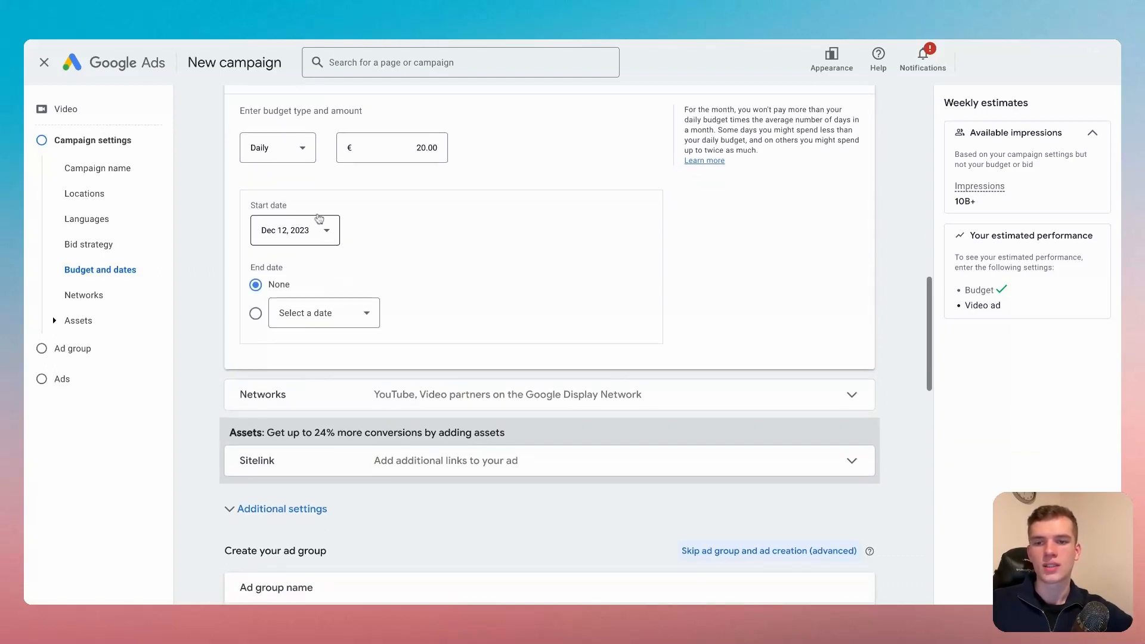
scroll(358, 239, down, 3)
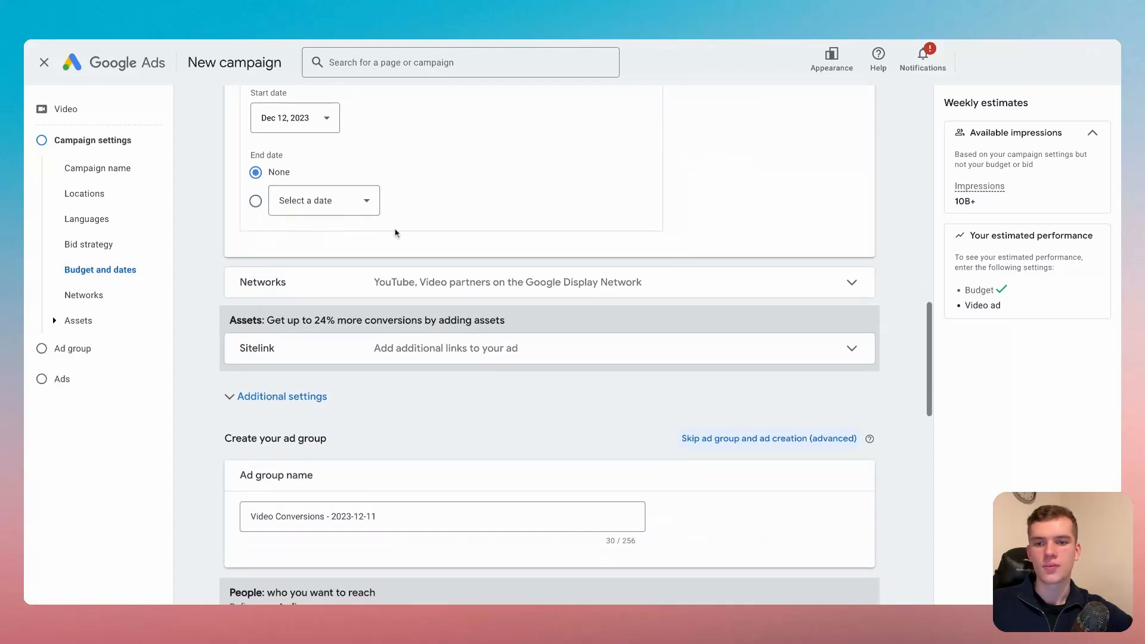
click(414, 285)
scroll(416, 288, down, 1)
click(422, 234)
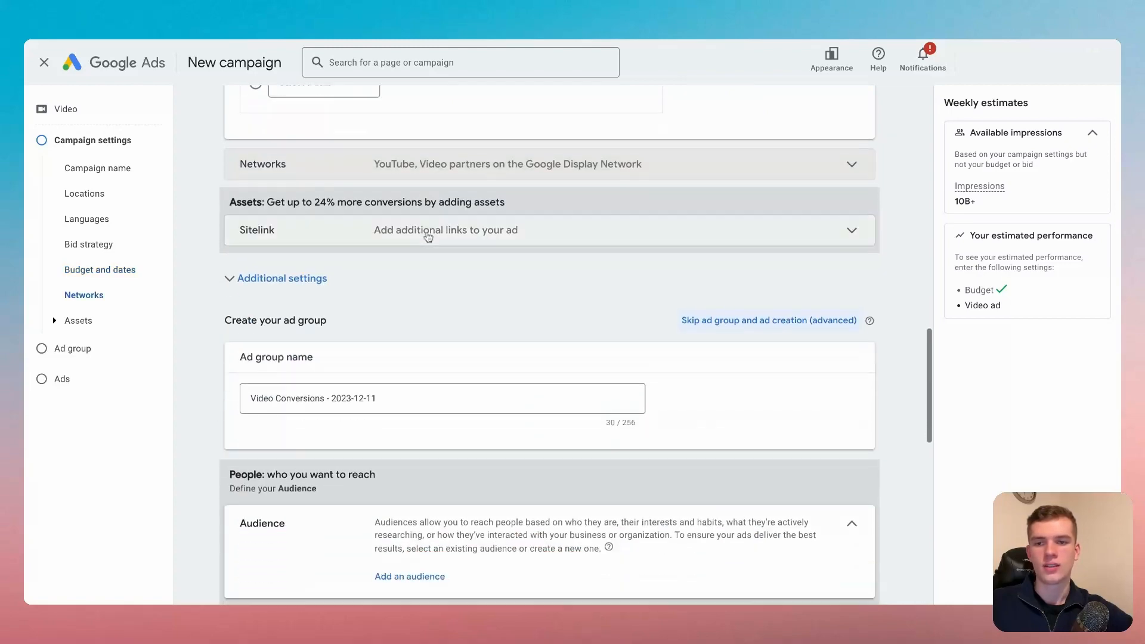
click(411, 231)
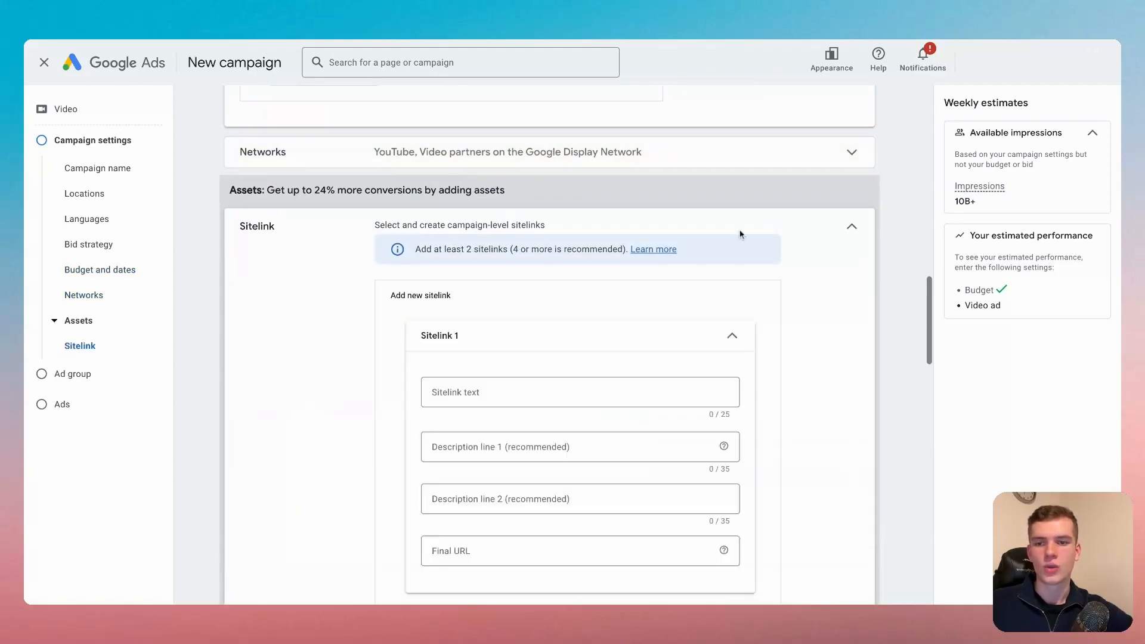
click(850, 227)
- In the additional settings, restrict device targeting to computers and mobile phones, excluding tablets and TV screens
scroll(555, 260, down, 1)
click(534, 226)
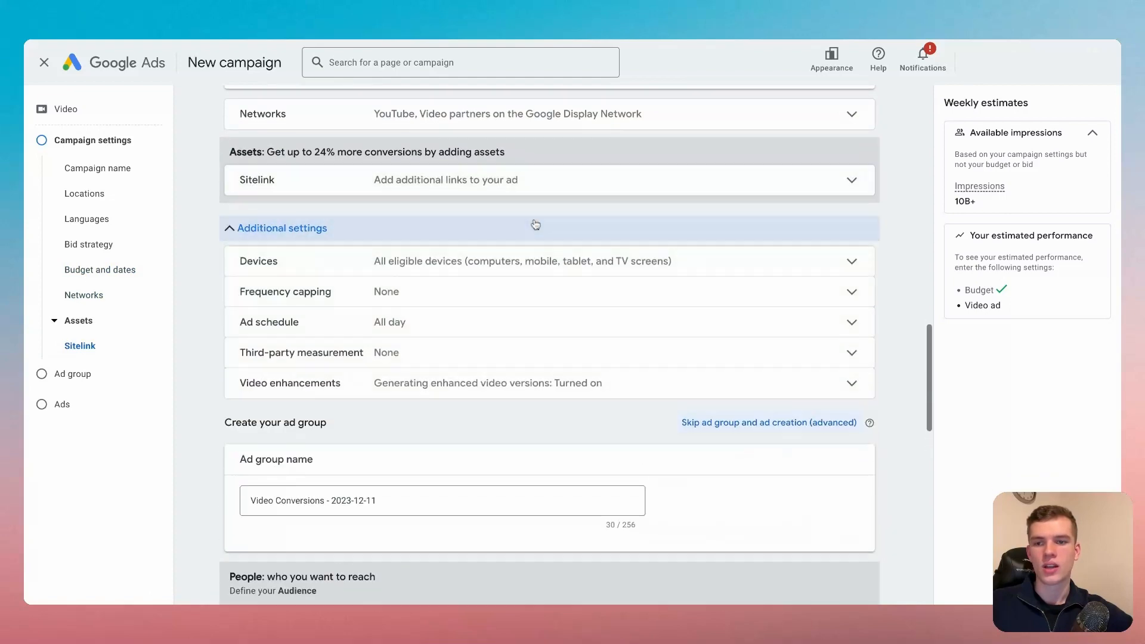
scroll(524, 201, down, 1)
click(525, 202)
scroll(388, 171, down, 2)
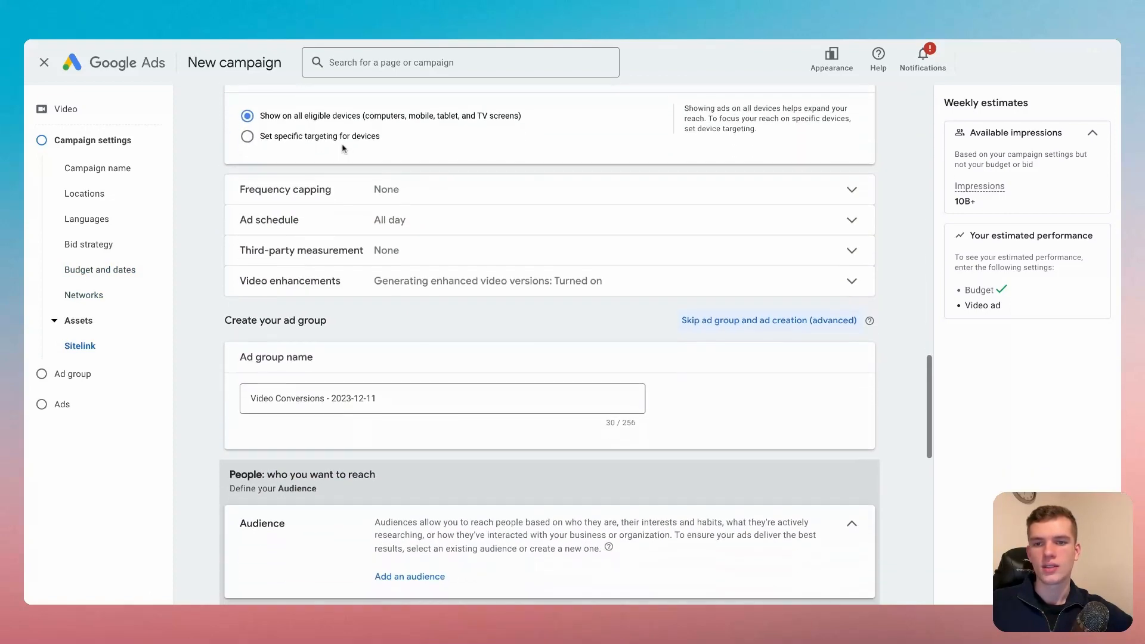
click(340, 142)
click(273, 230)
click(273, 204)
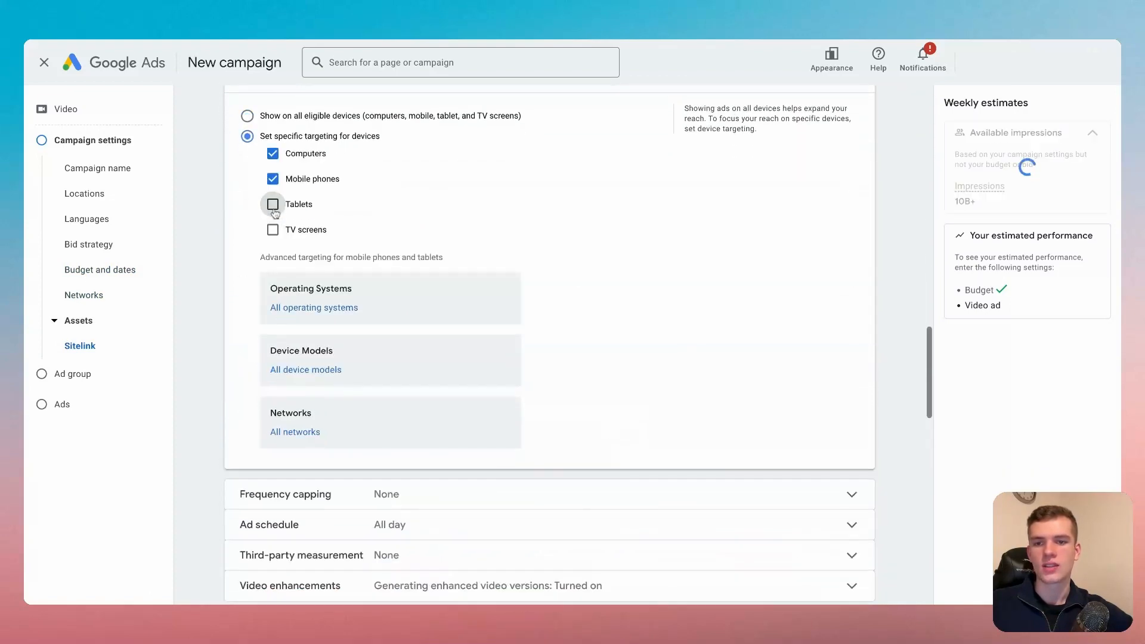
scroll(665, 191, up, 1)
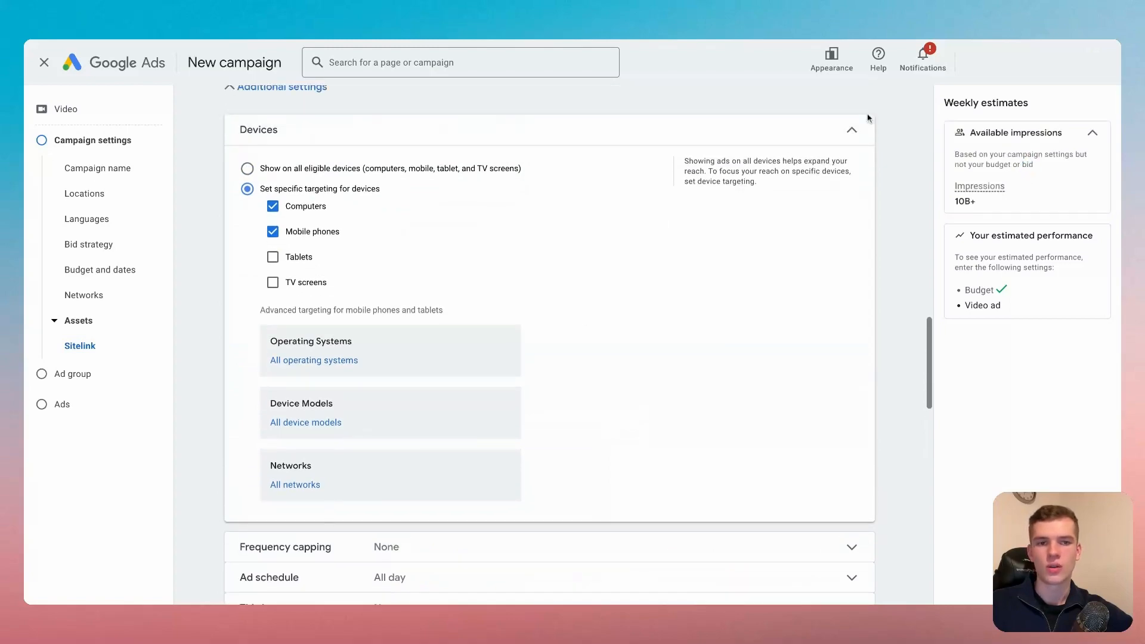
click(853, 130)
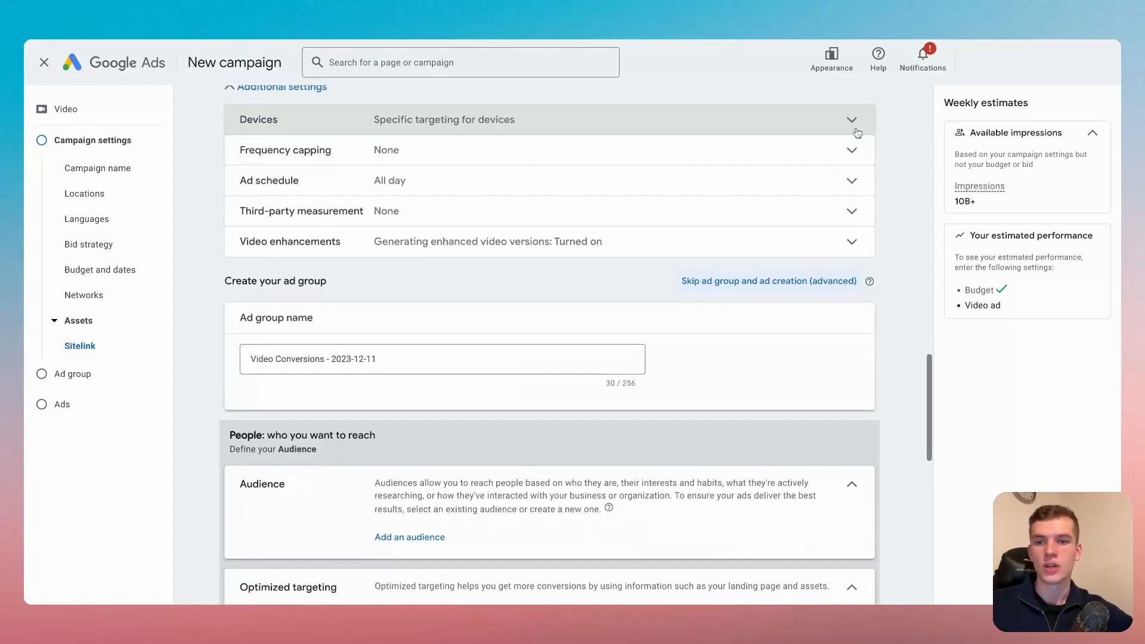
- Check the third-party measurement settings and disallow Google from generating enhanced versions of the video
scroll(726, 128, down, 1)
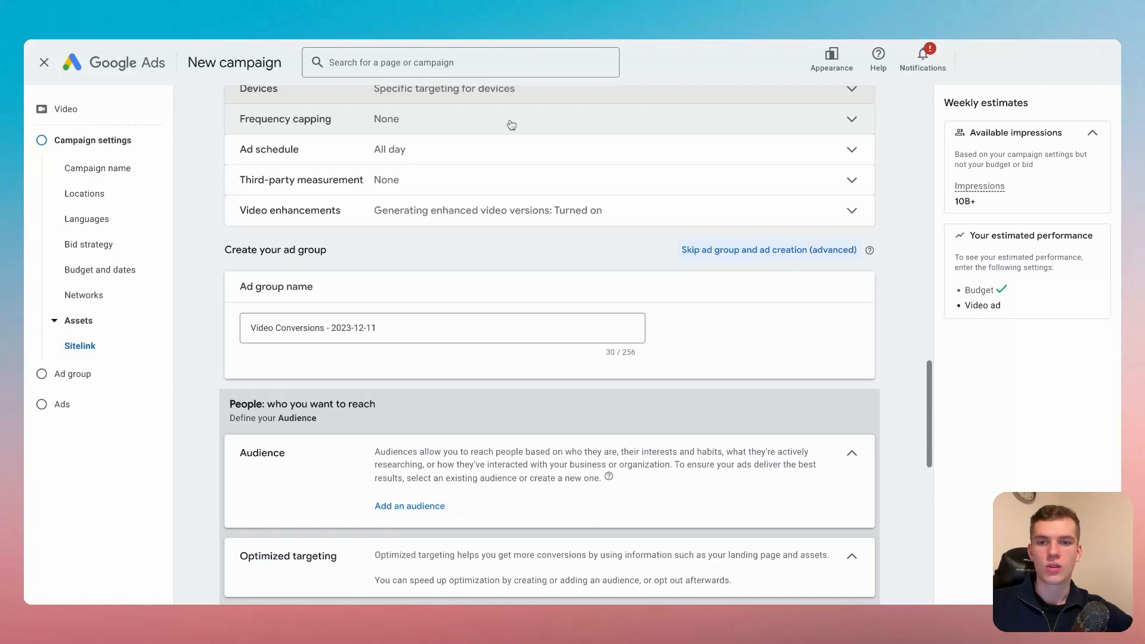
scroll(468, 127, up, 1)
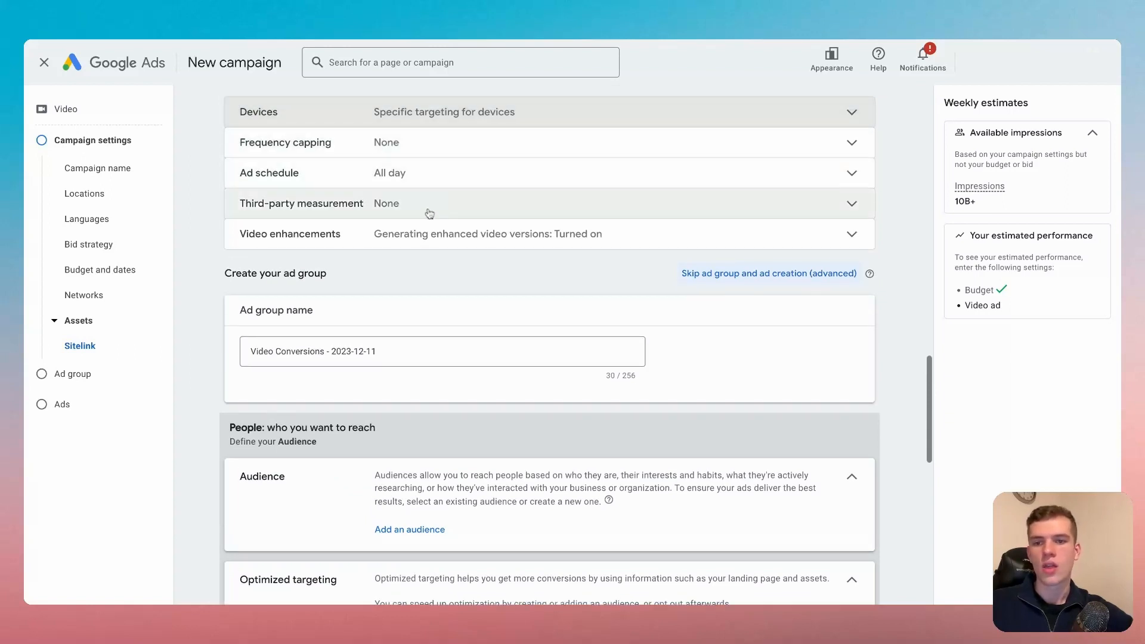
click(449, 203)
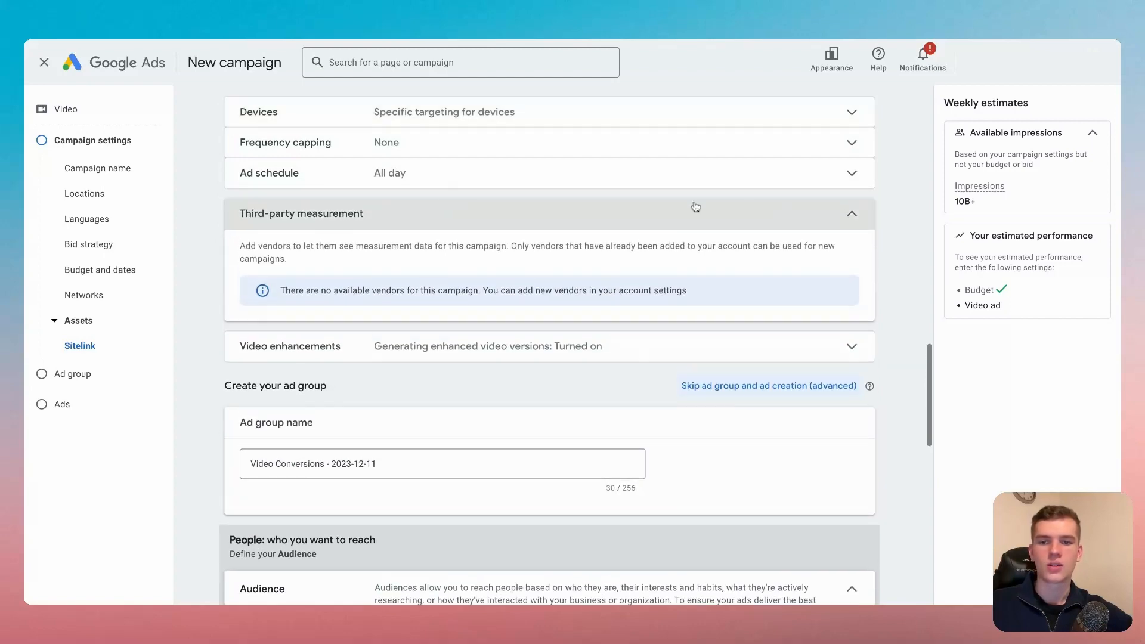
click(845, 208)
scroll(844, 210, down, 1)
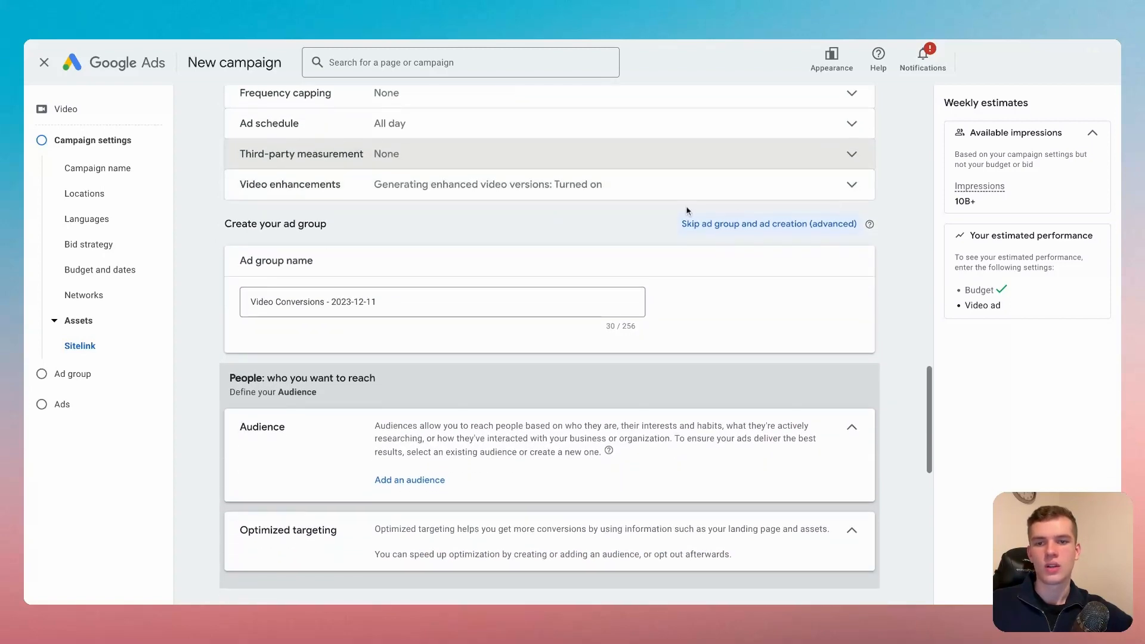
click(695, 191)
click(252, 322)
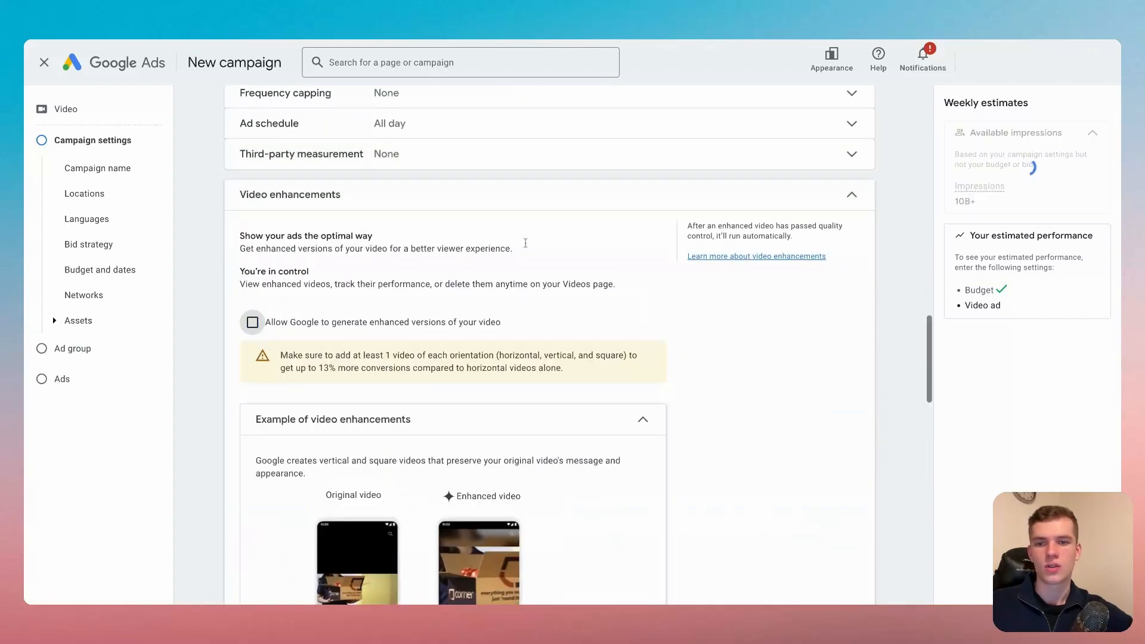
click(830, 202)
- Start a new audience for the ad group and expand its interests and detailed demographics settings
scroll(830, 202, down, 2)
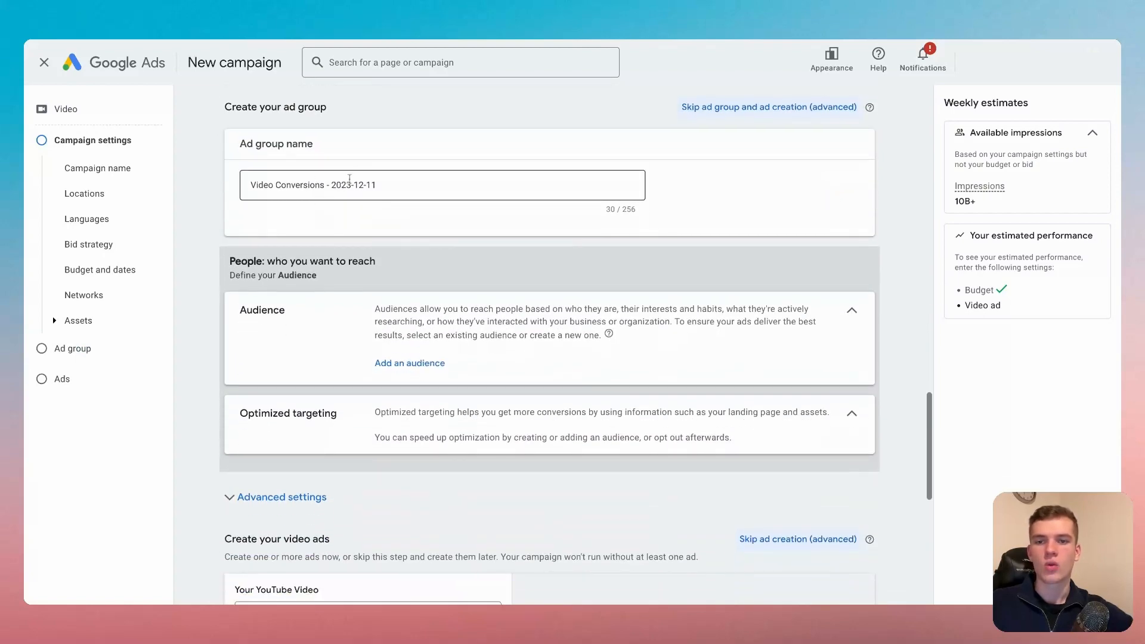
scroll(388, 197, up, 1)
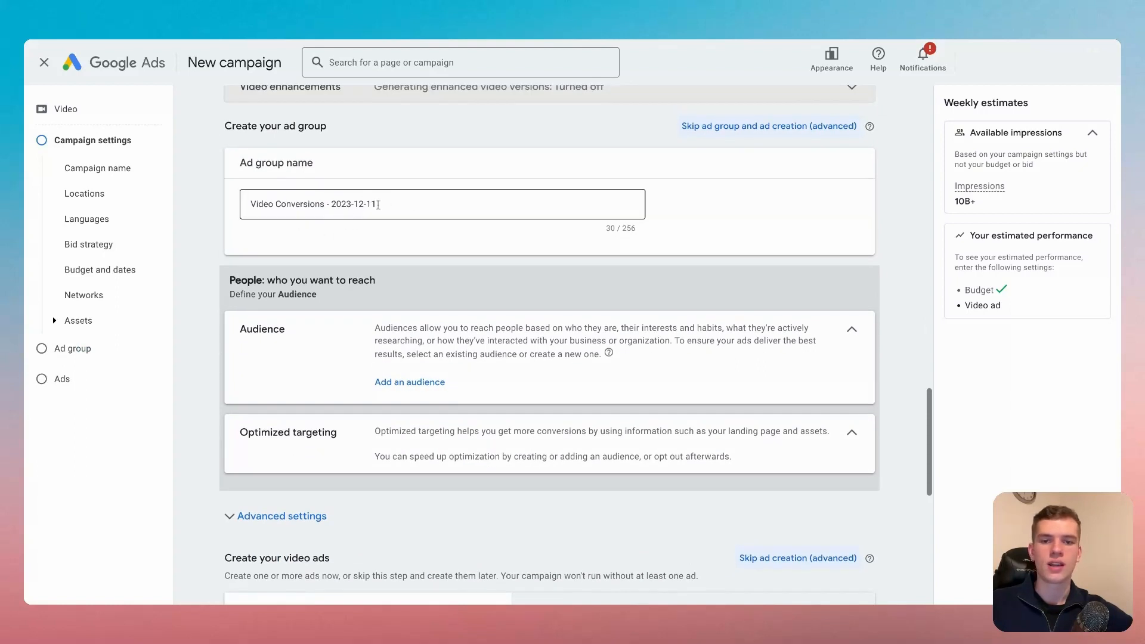
scroll(371, 236, down, 2)
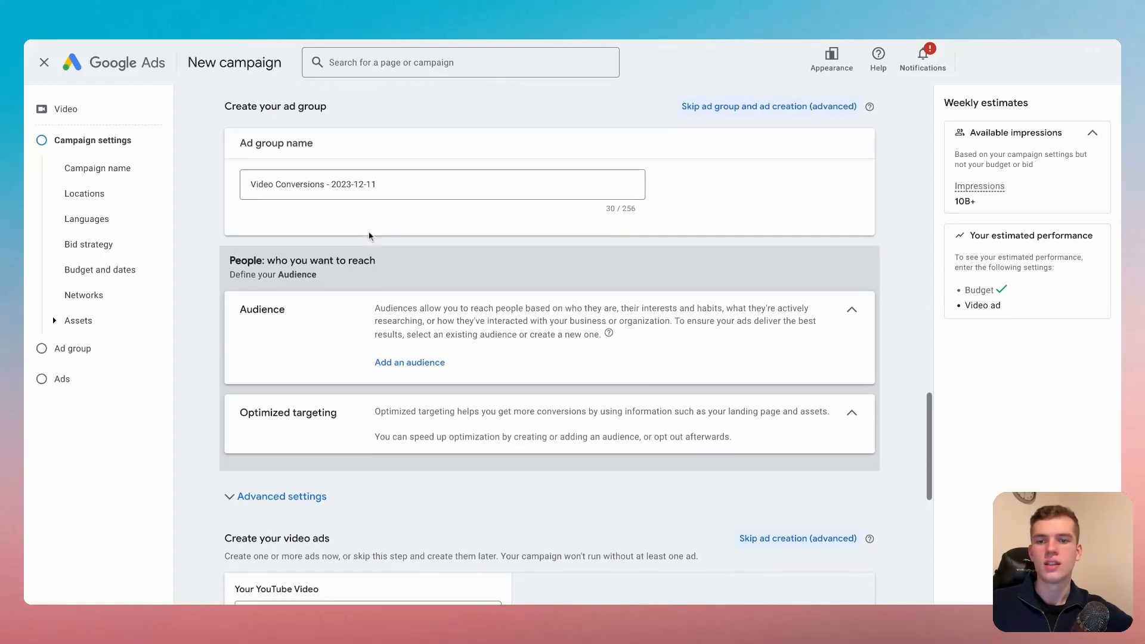
scroll(355, 156, down, 2)
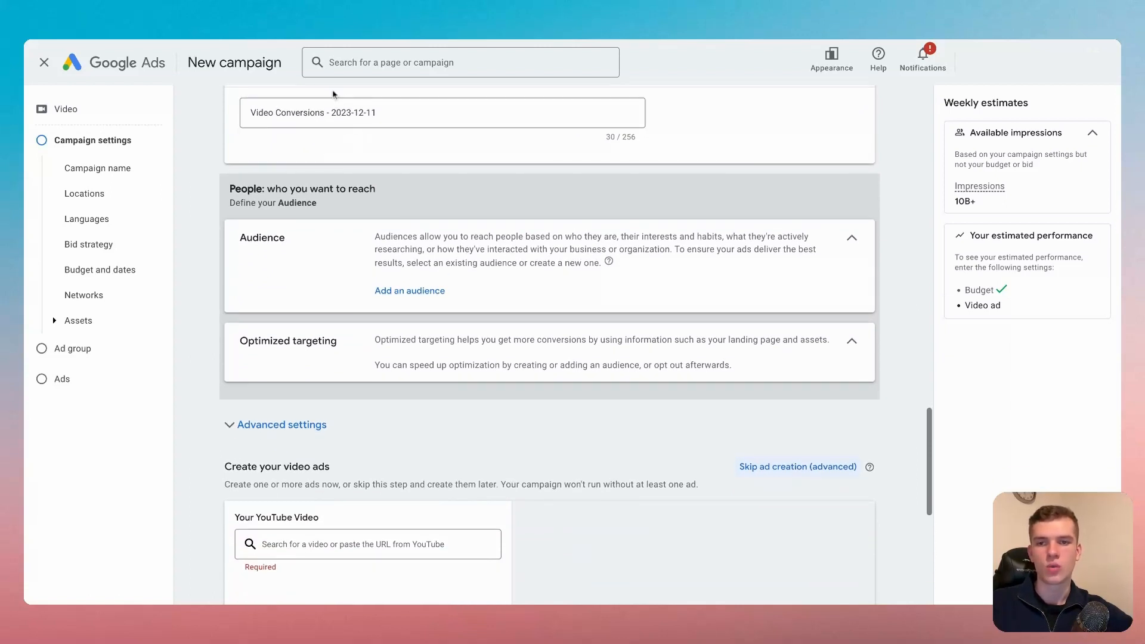
scroll(403, 131, down, 1)
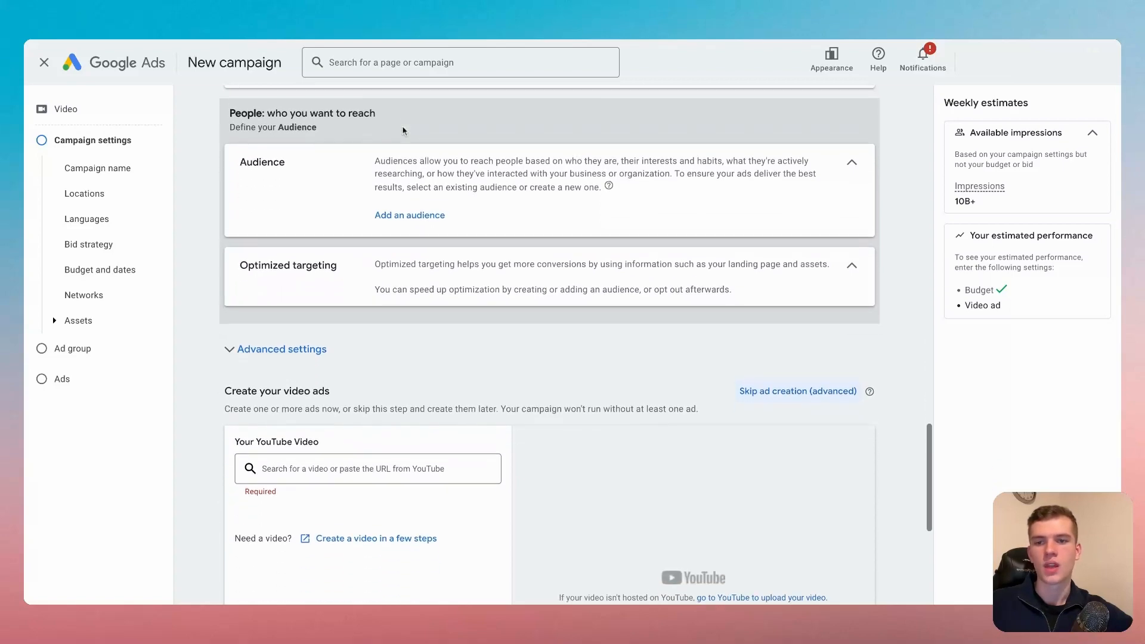
click(414, 210)
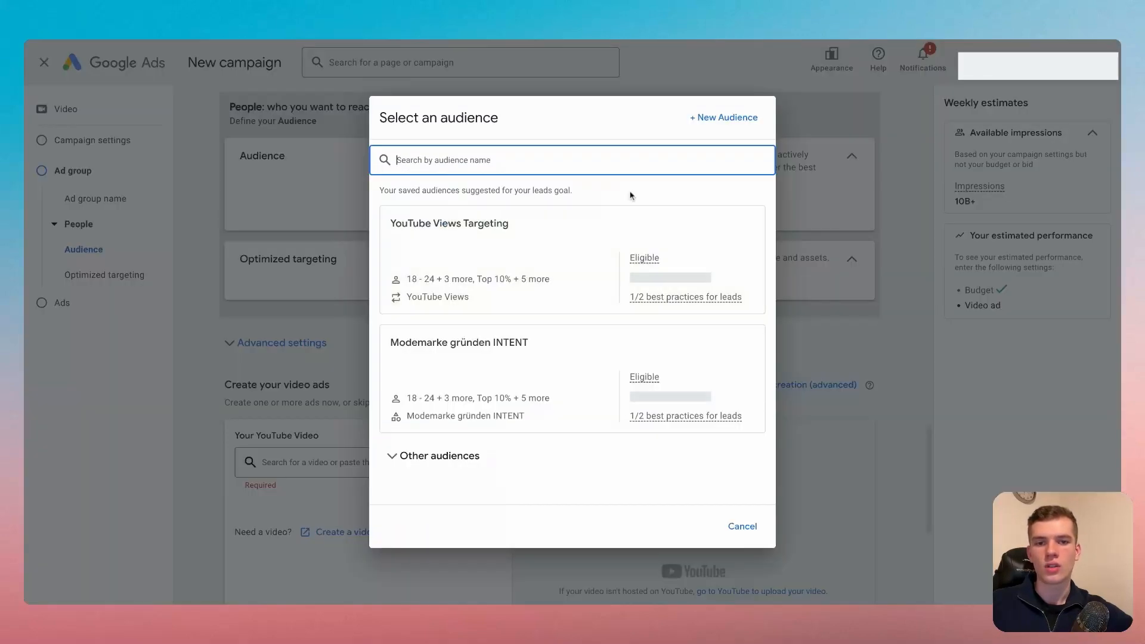
click(710, 119)
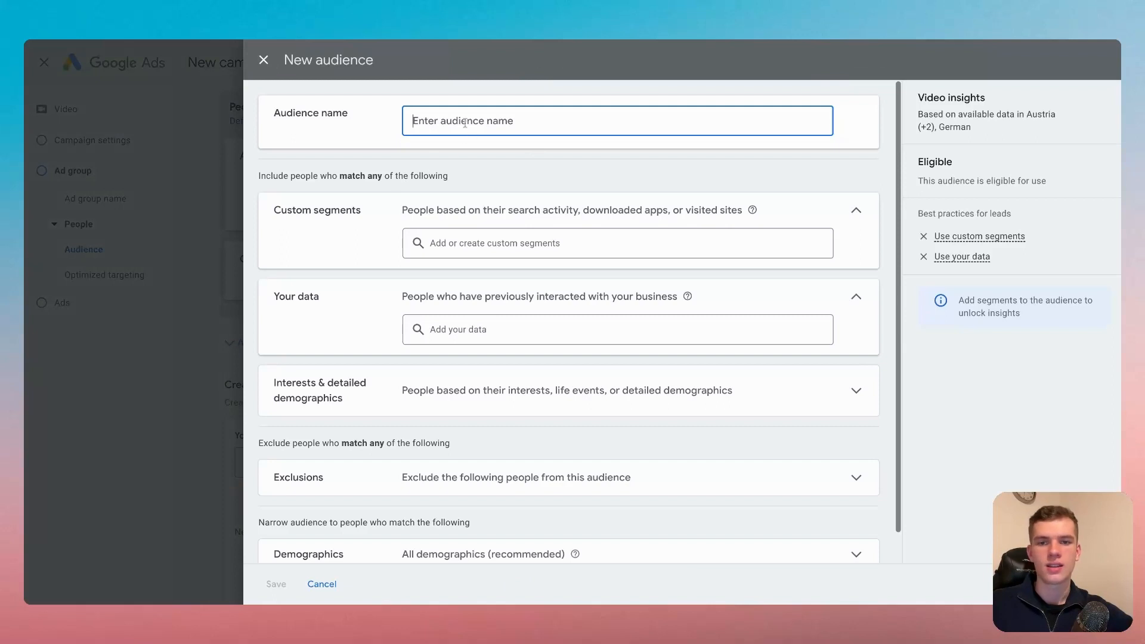
scroll(408, 172, down, 1)
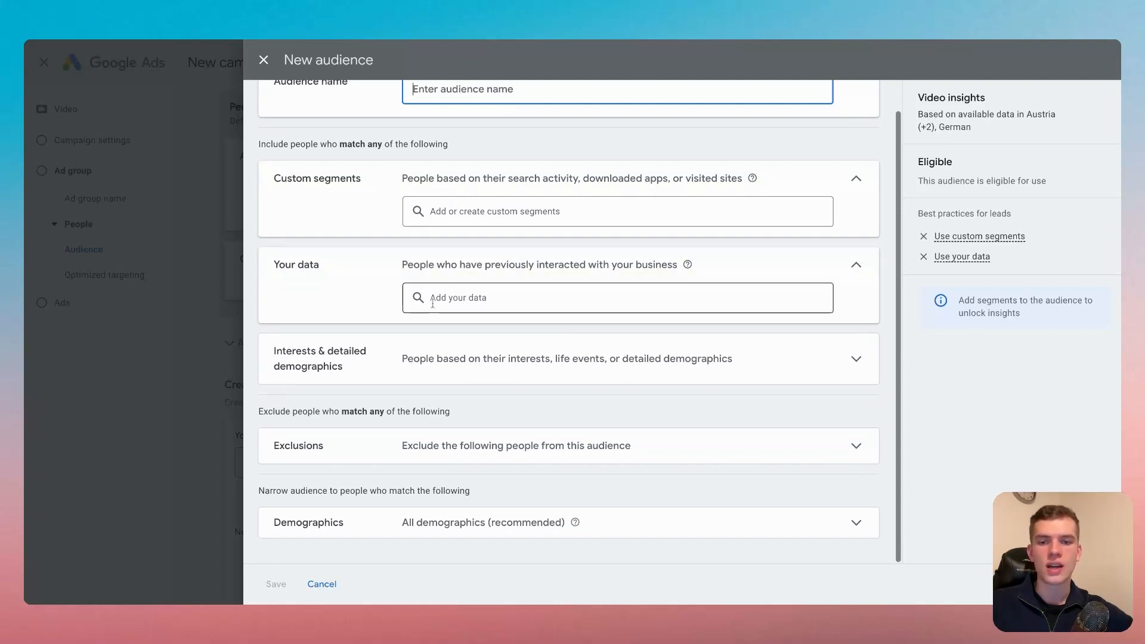
click(450, 362)
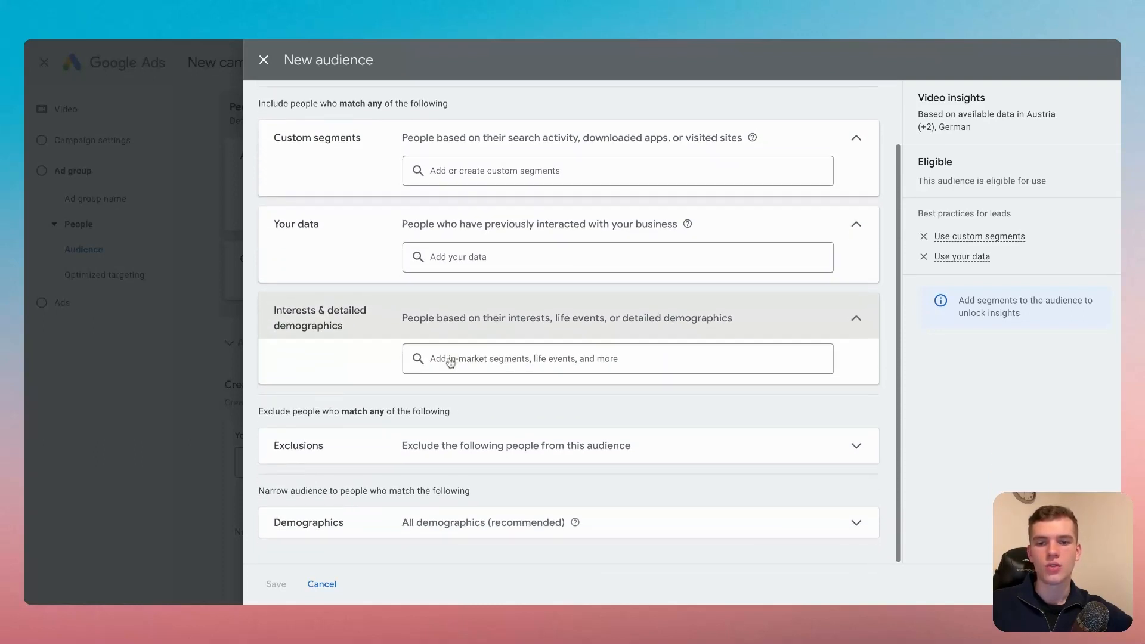
- Try adding the Job Change and Marriage life events to the audience's interests and remove both again
click(450, 363)
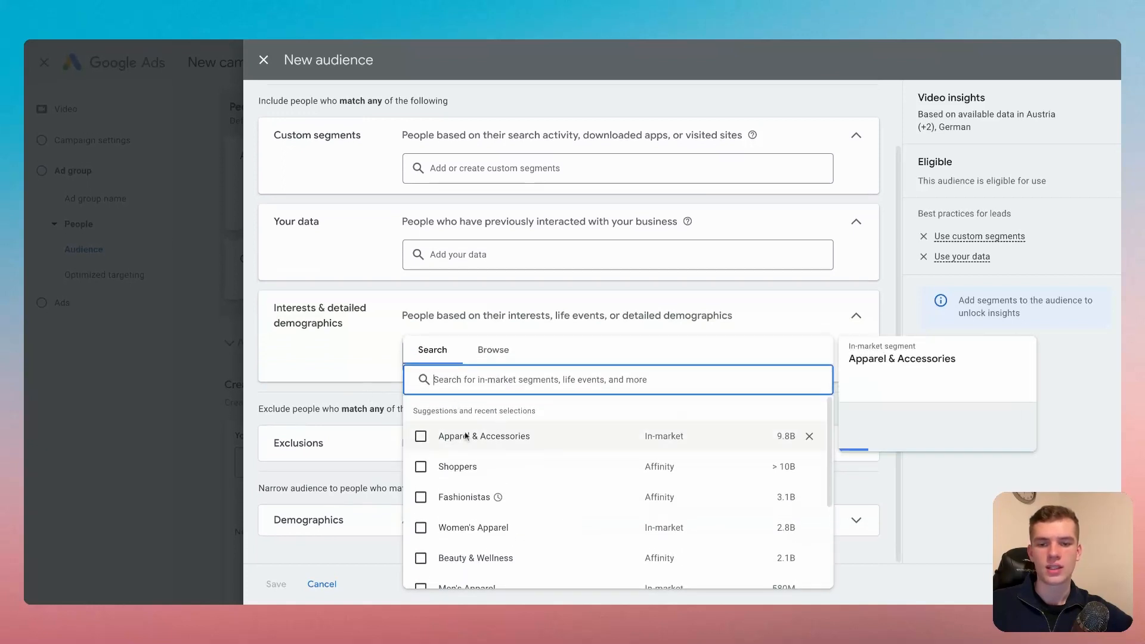
click(514, 347)
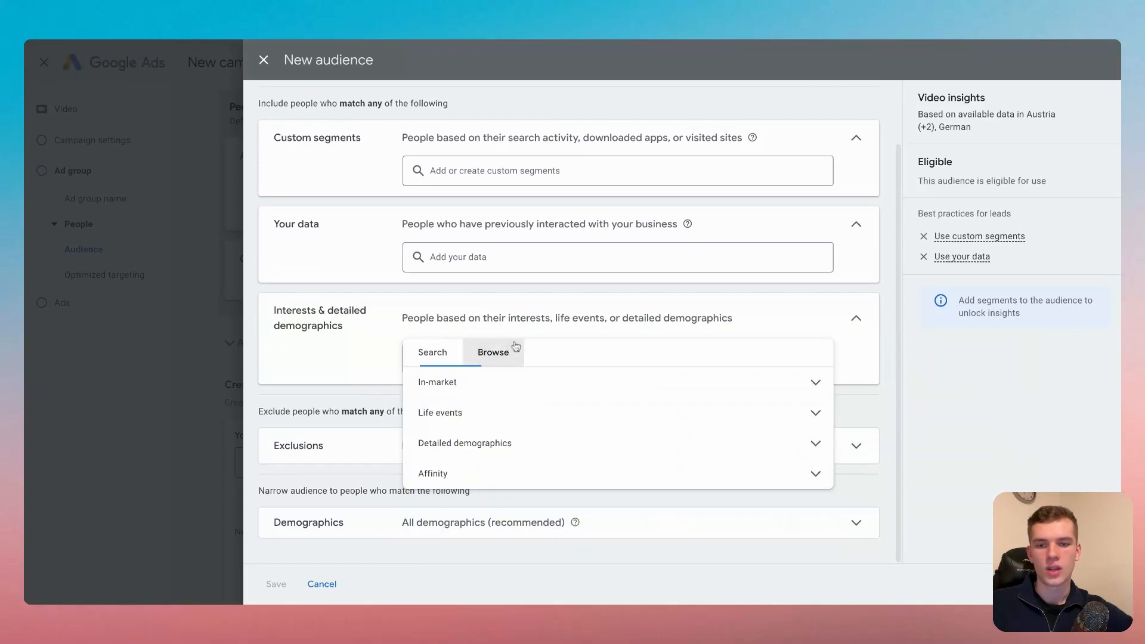
click(527, 414)
scroll(528, 416, down, 1)
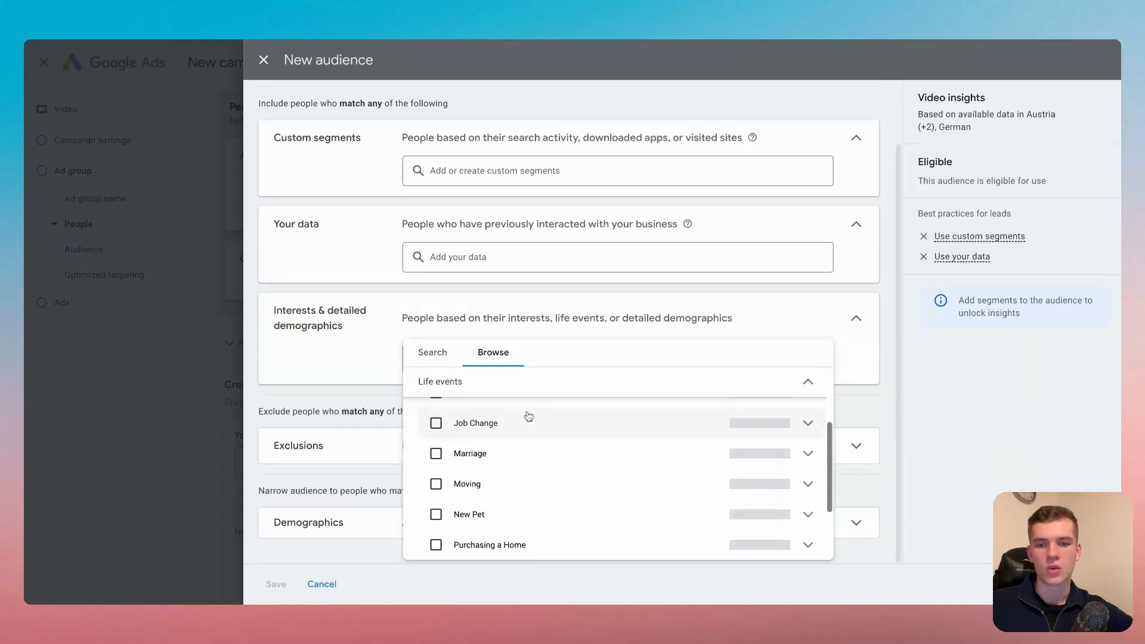
click(530, 409)
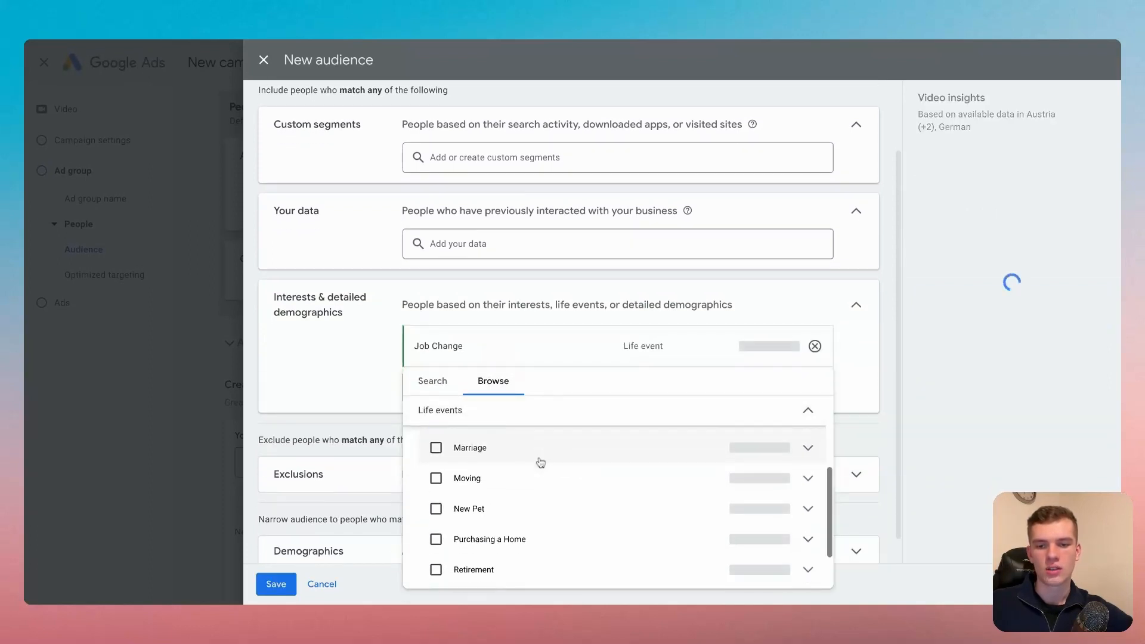
click(519, 446)
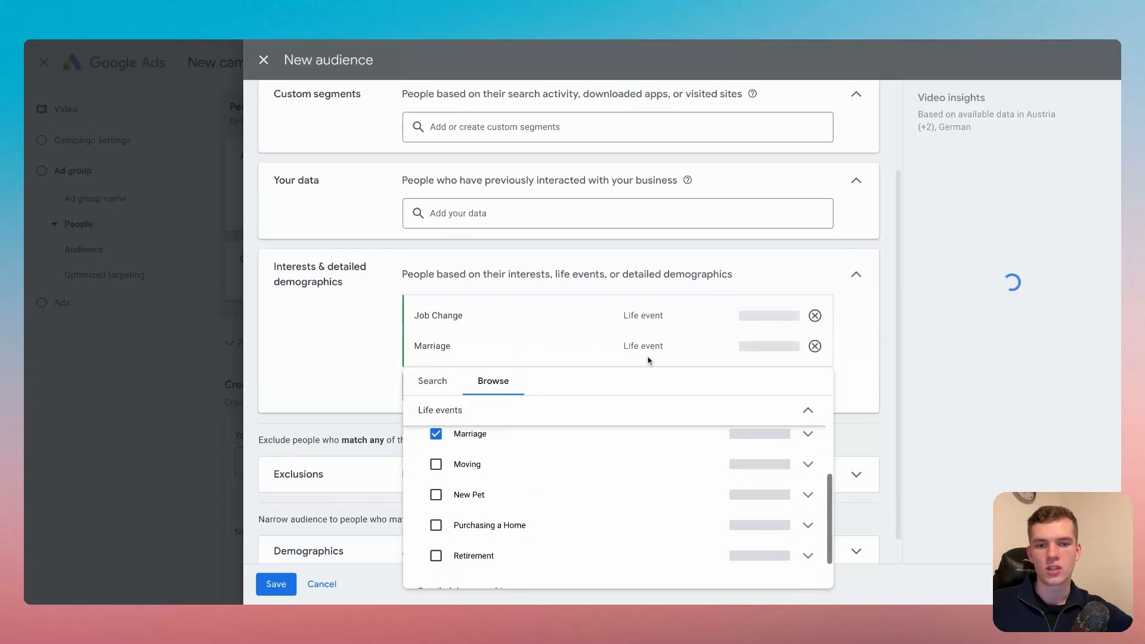
click(851, 315)
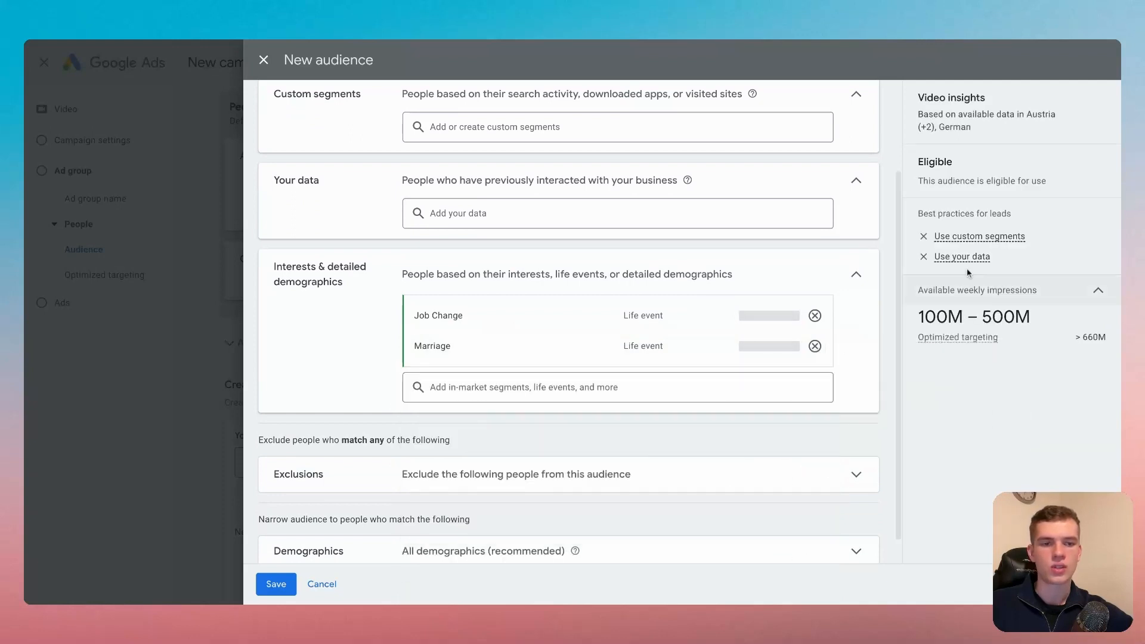
click(815, 346)
click(815, 317)
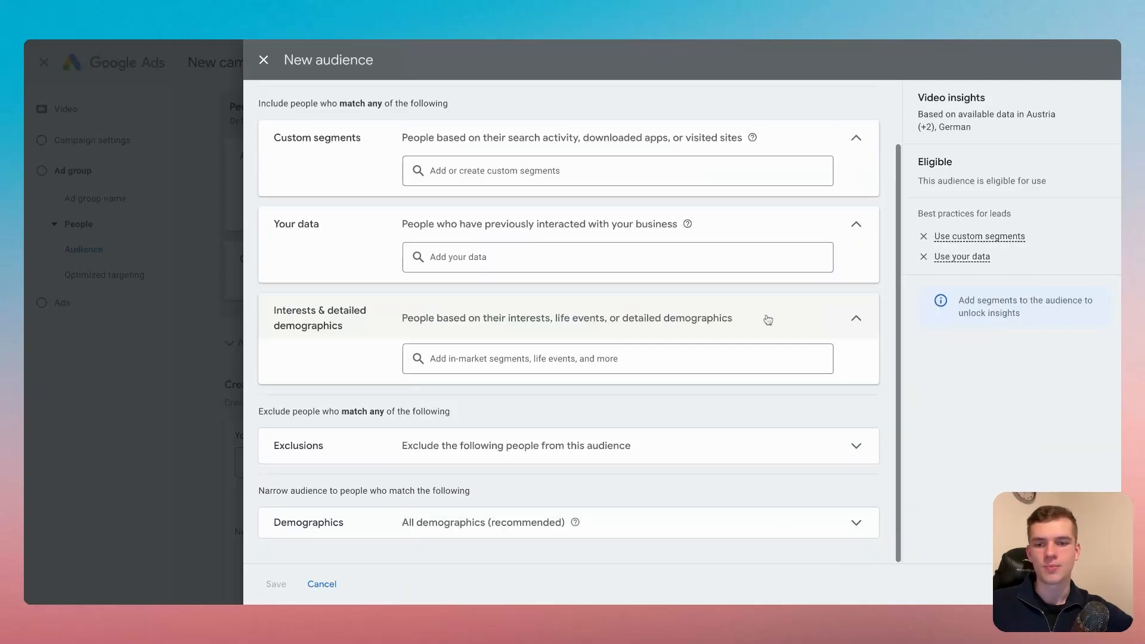
- Add the Men's Apparel in-market segment to the audience's interests and check the exclusion options
click(709, 359)
click(420, 451)
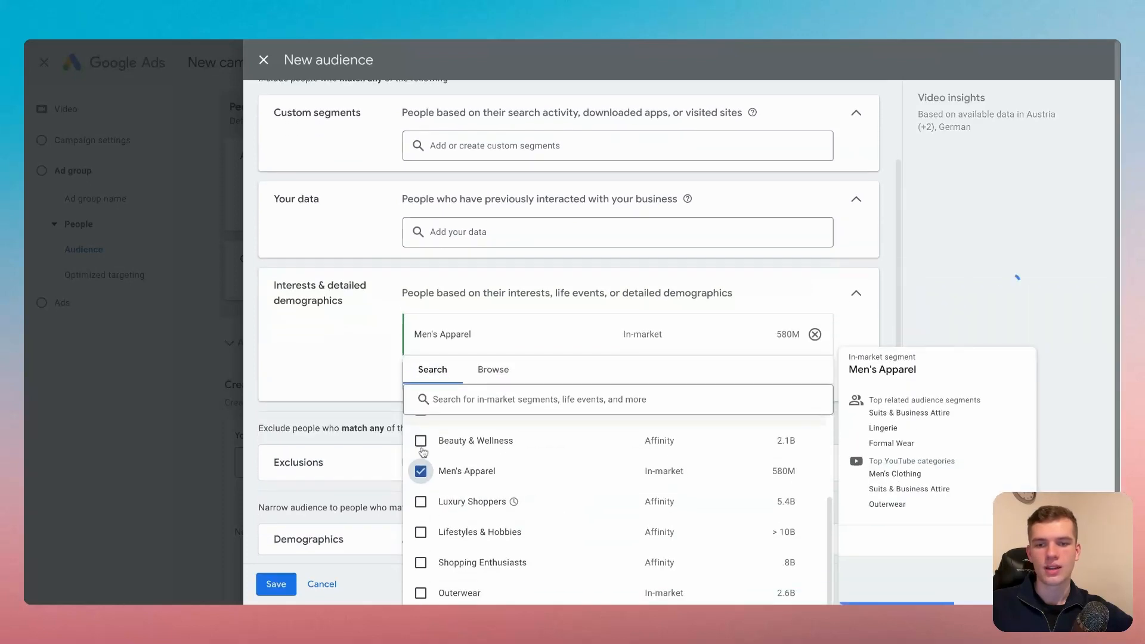
click(360, 352)
click(461, 445)
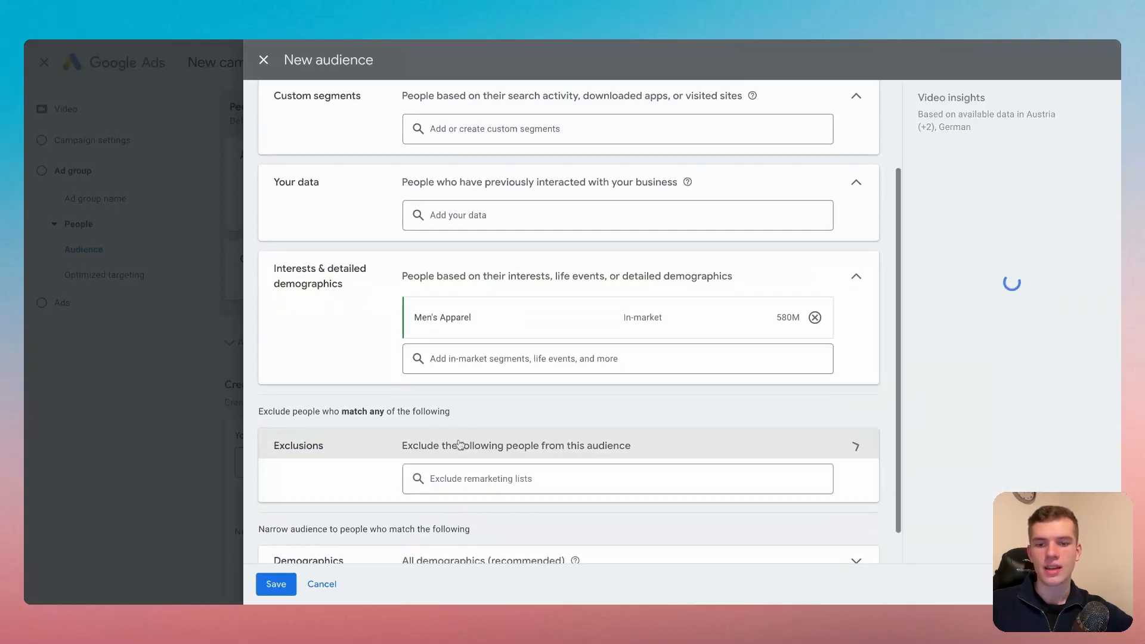
scroll(460, 445, down, 1)
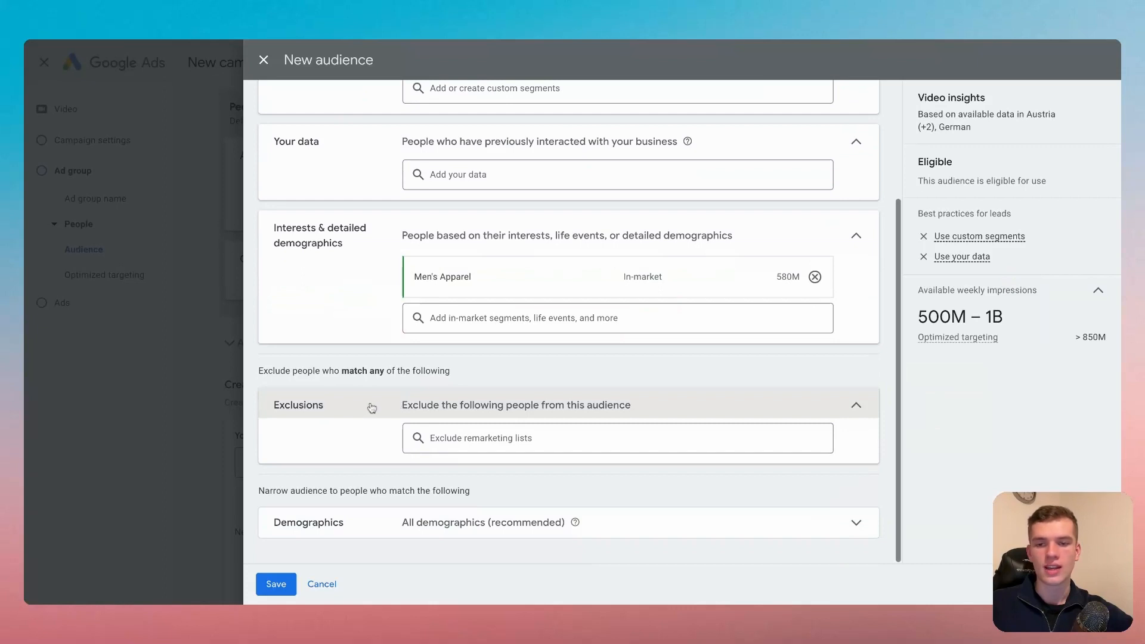
click(856, 405)
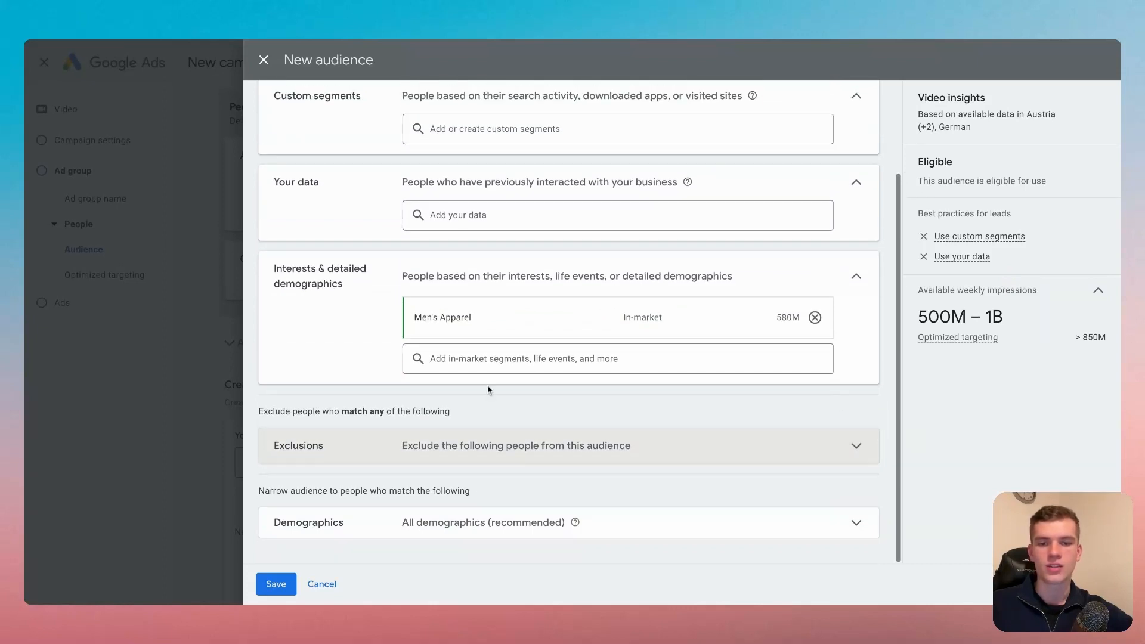
- Expand the audience's demographics including the additional ones, and try excluding males while leaving all genders included
click(449, 528)
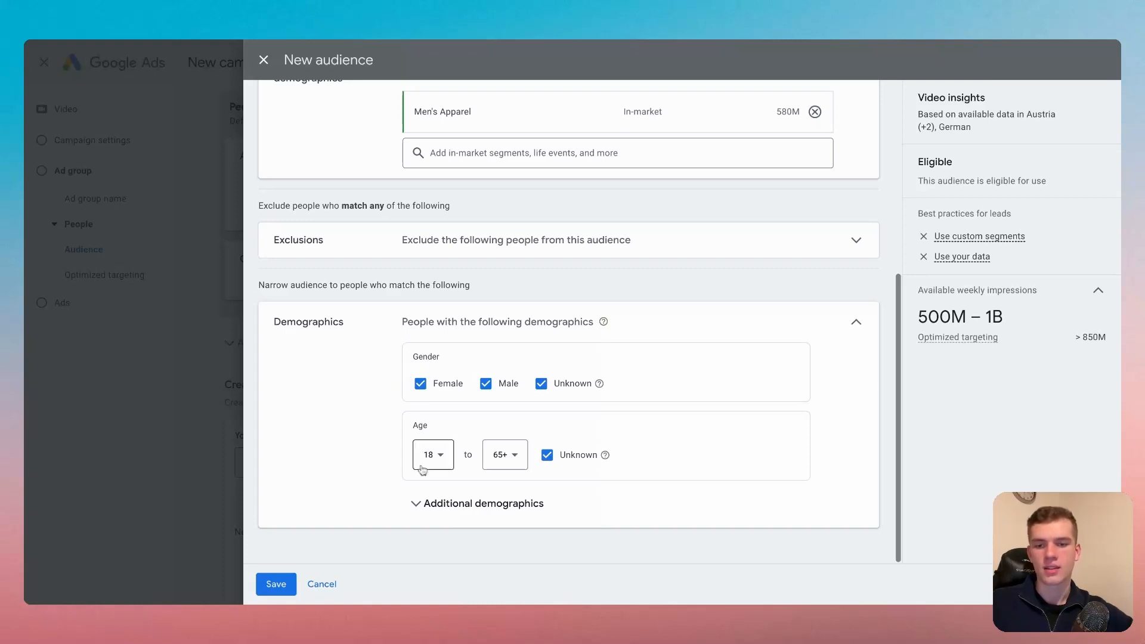
click(444, 504)
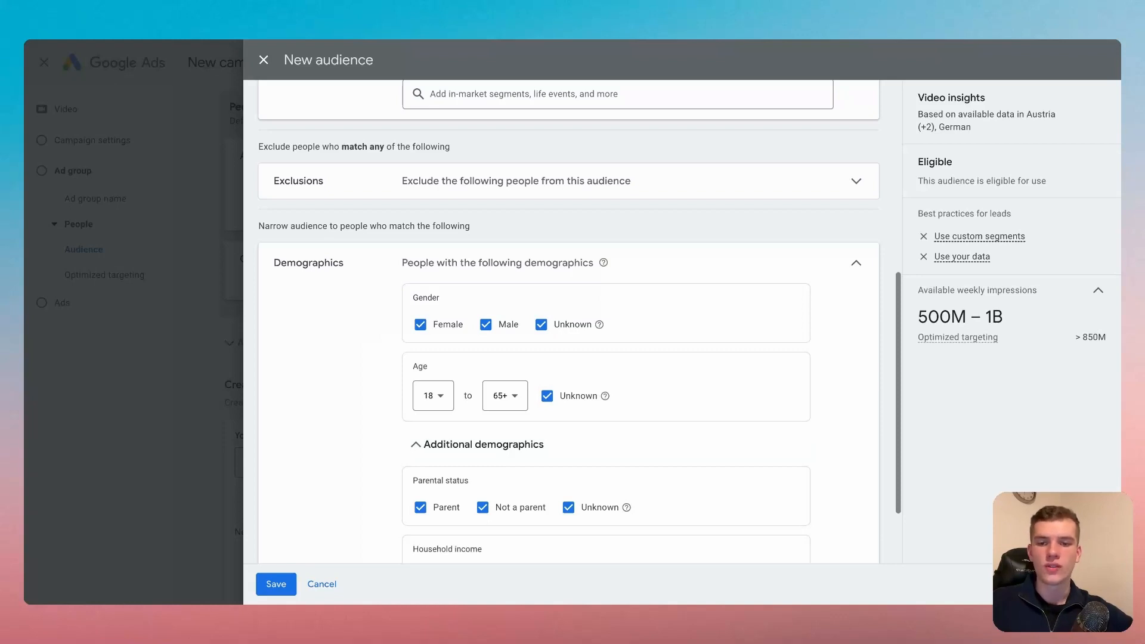
click(486, 325)
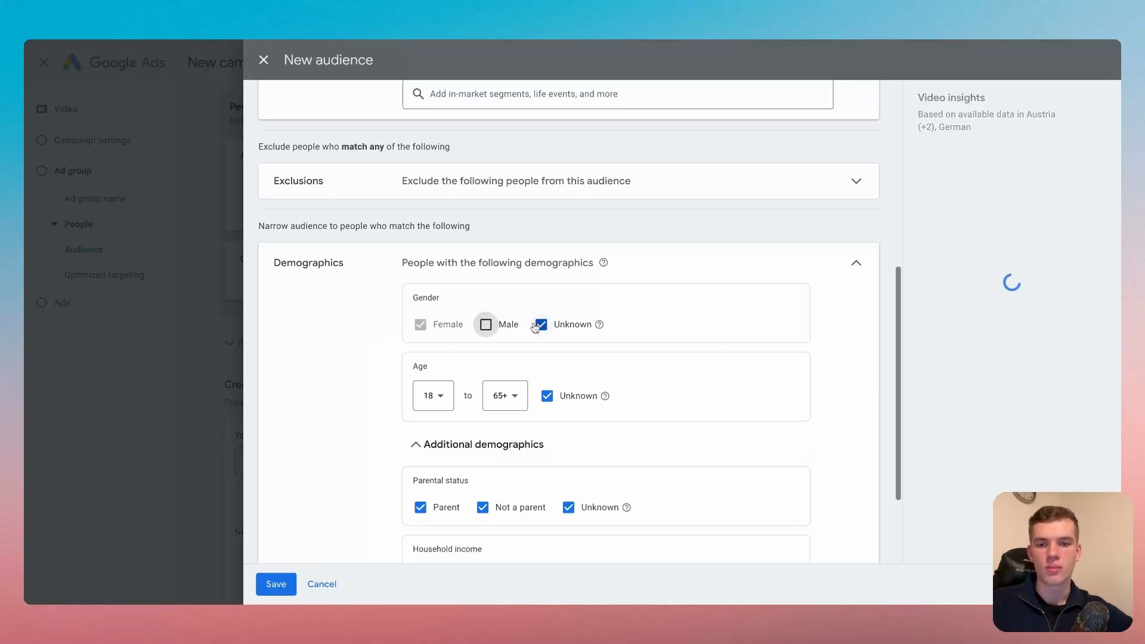
click(557, 327)
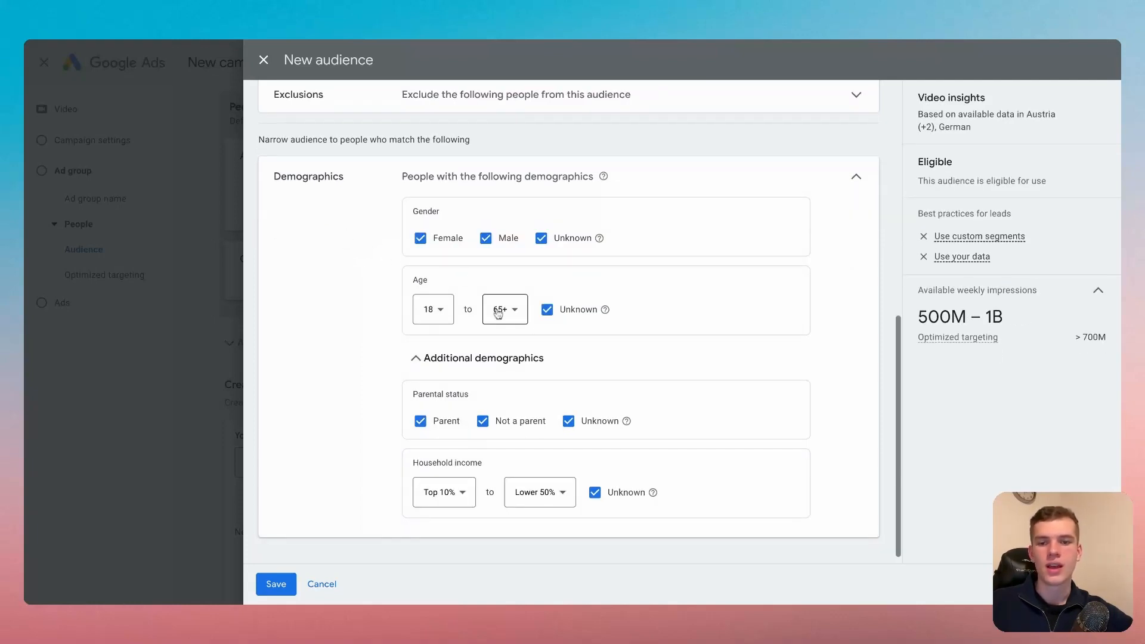
- Limit the audience's household income range to Top 10% through 50%, keeping unknown incomes included
scroll(374, 313, down, 1)
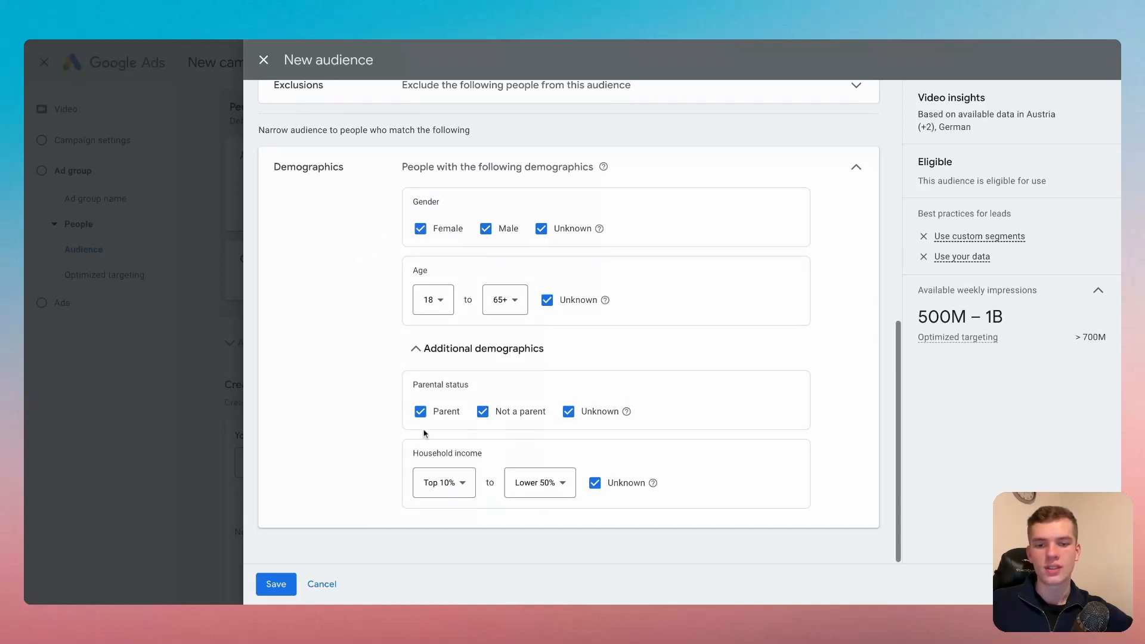
click(549, 485)
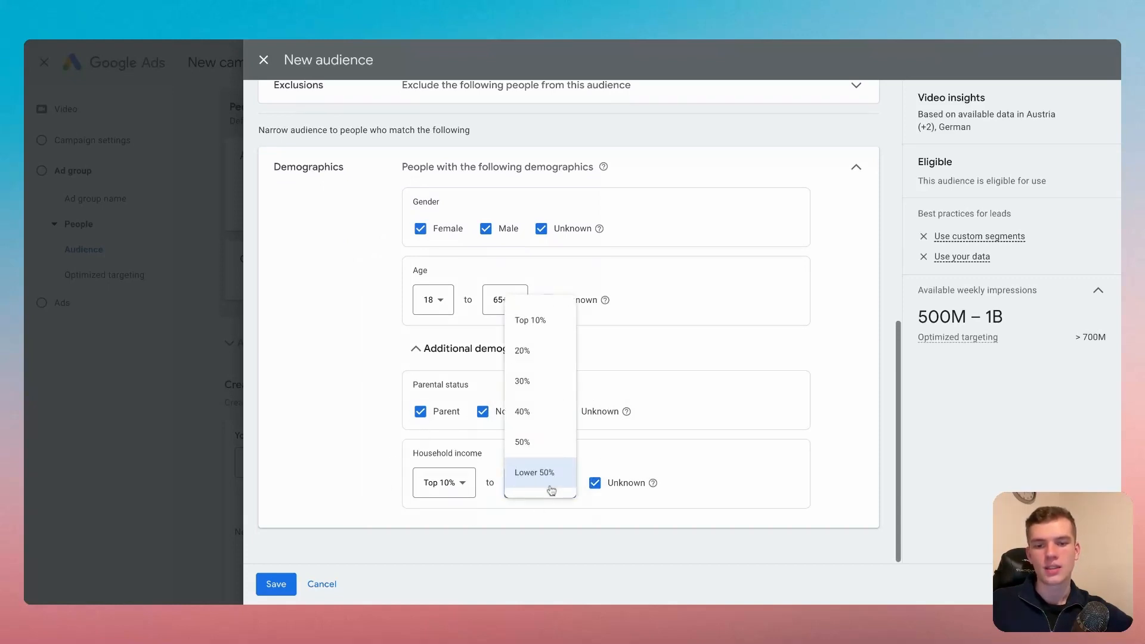
click(549, 446)
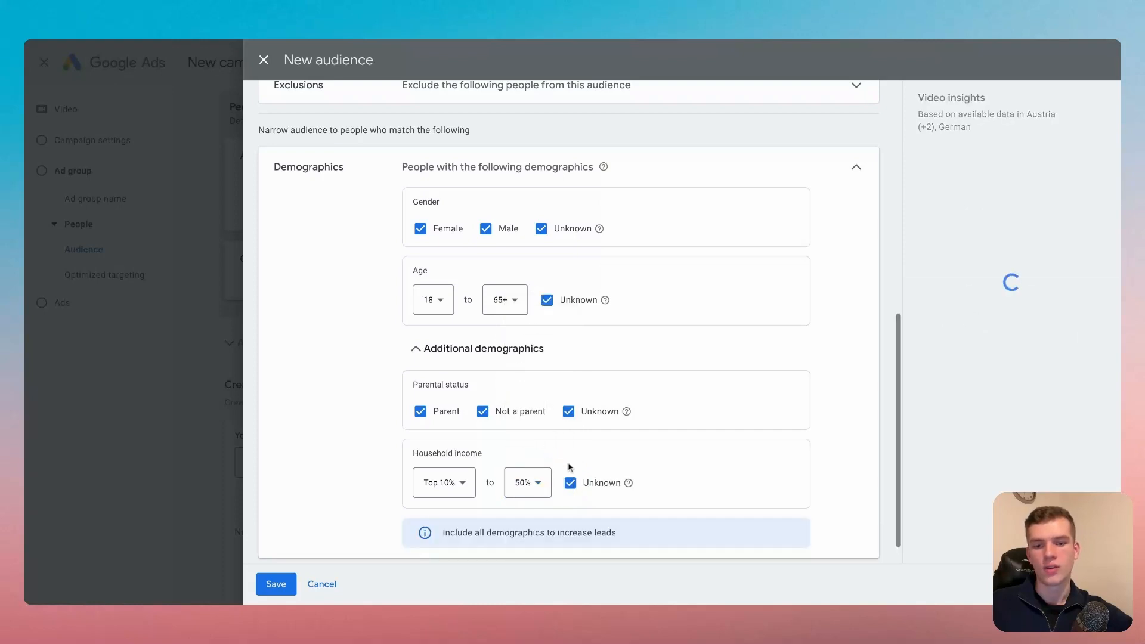
scroll(564, 460, down, 1)
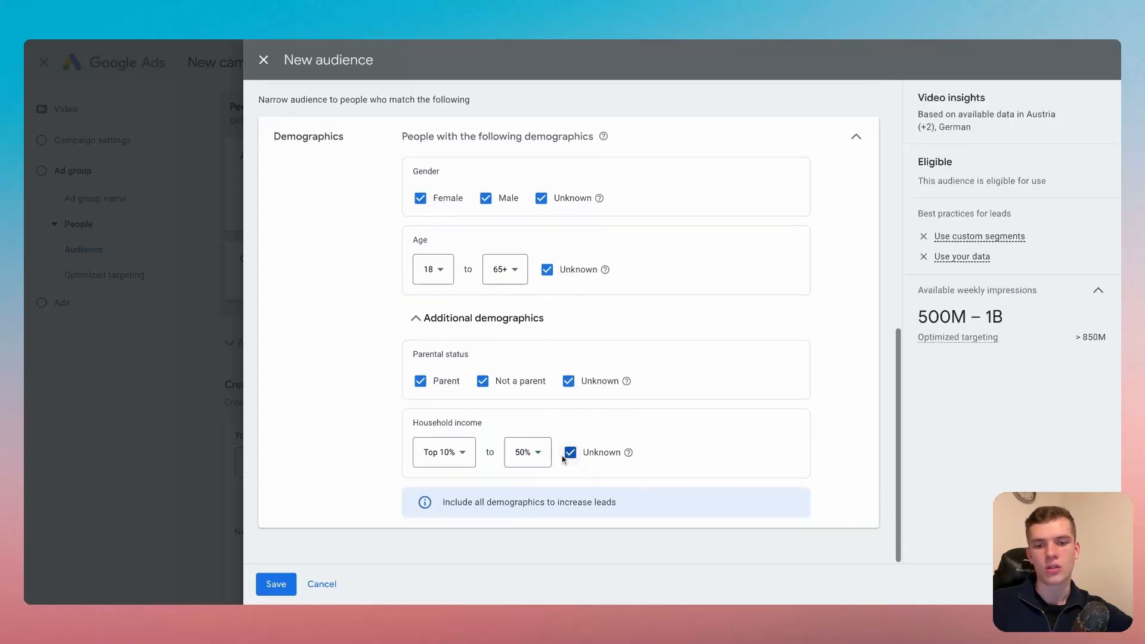
click(534, 457)
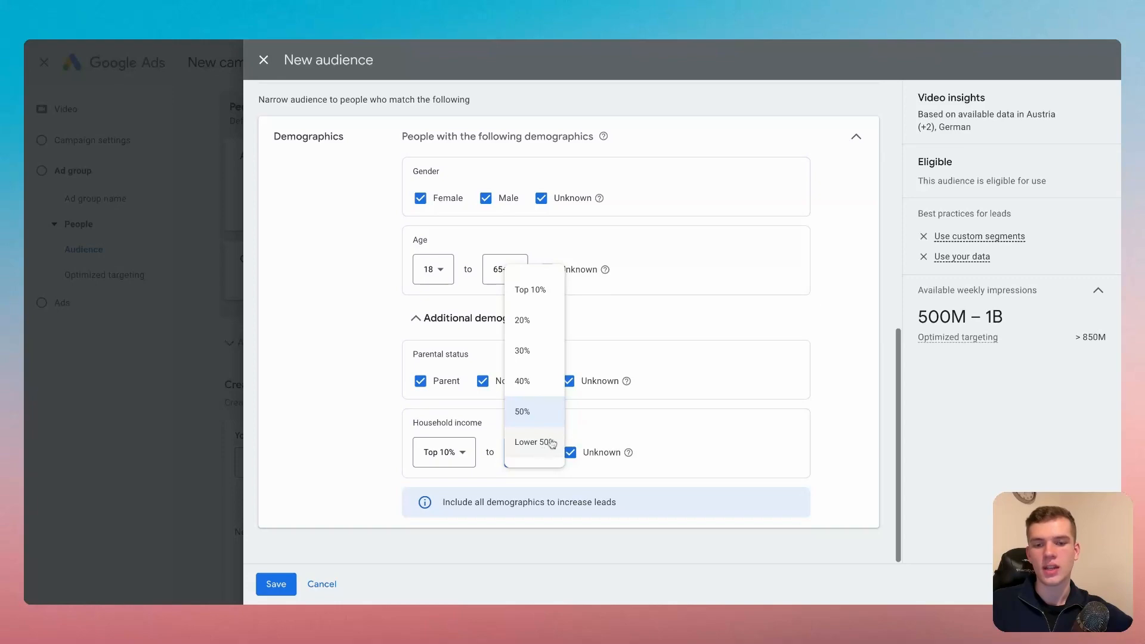
click(603, 423)
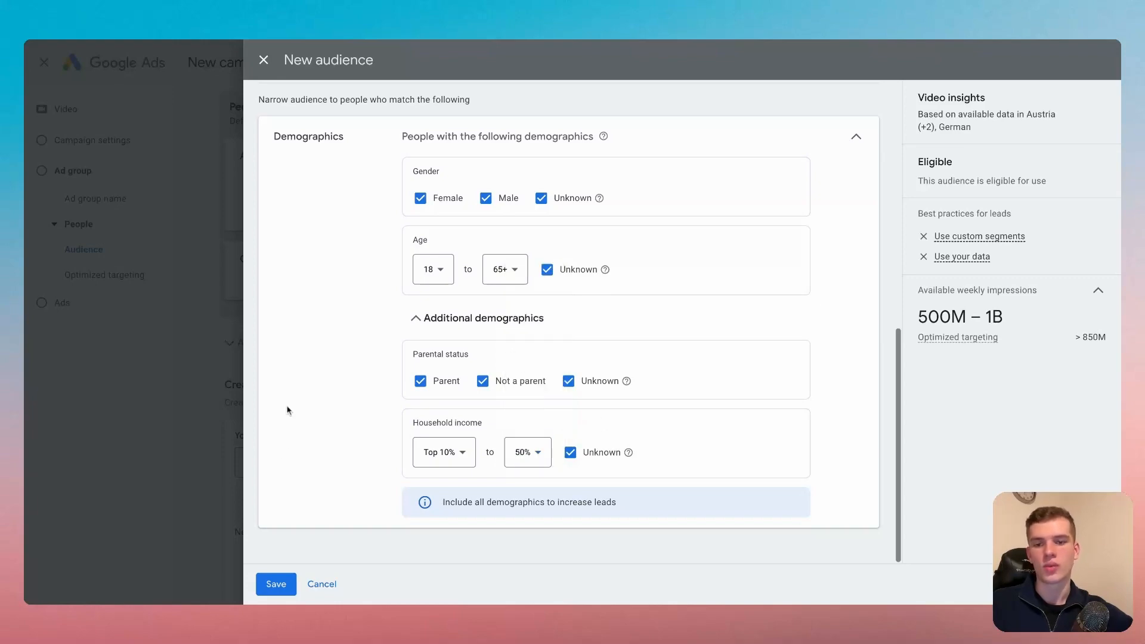
- Save the audience under the name "test" and turn off optimized targeting for the ad group
click(288, 582)
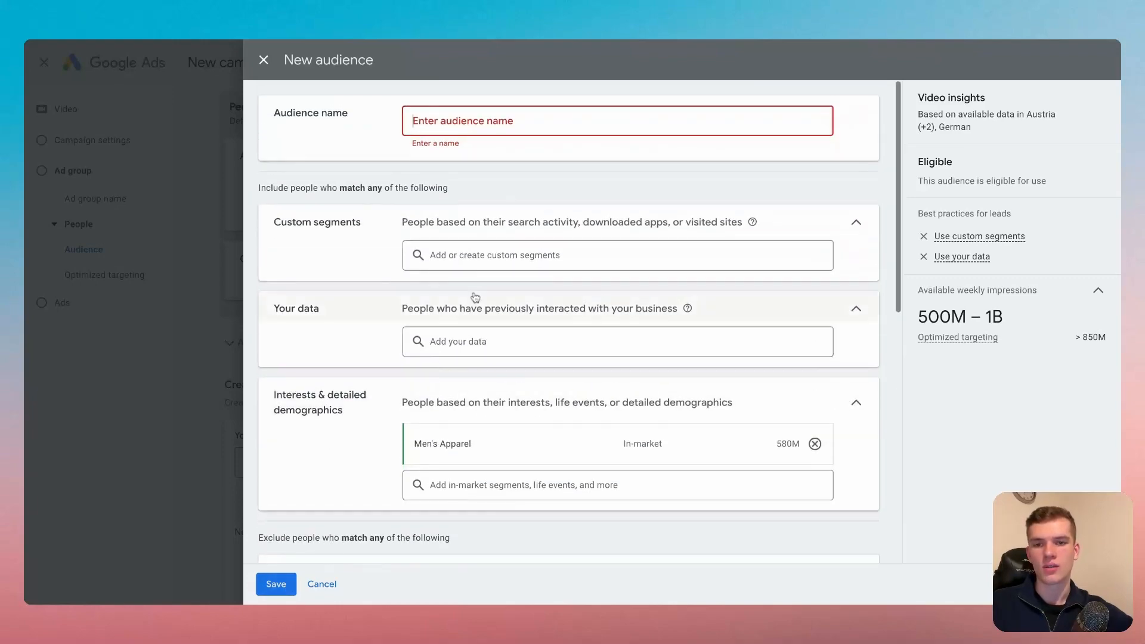
text(test)
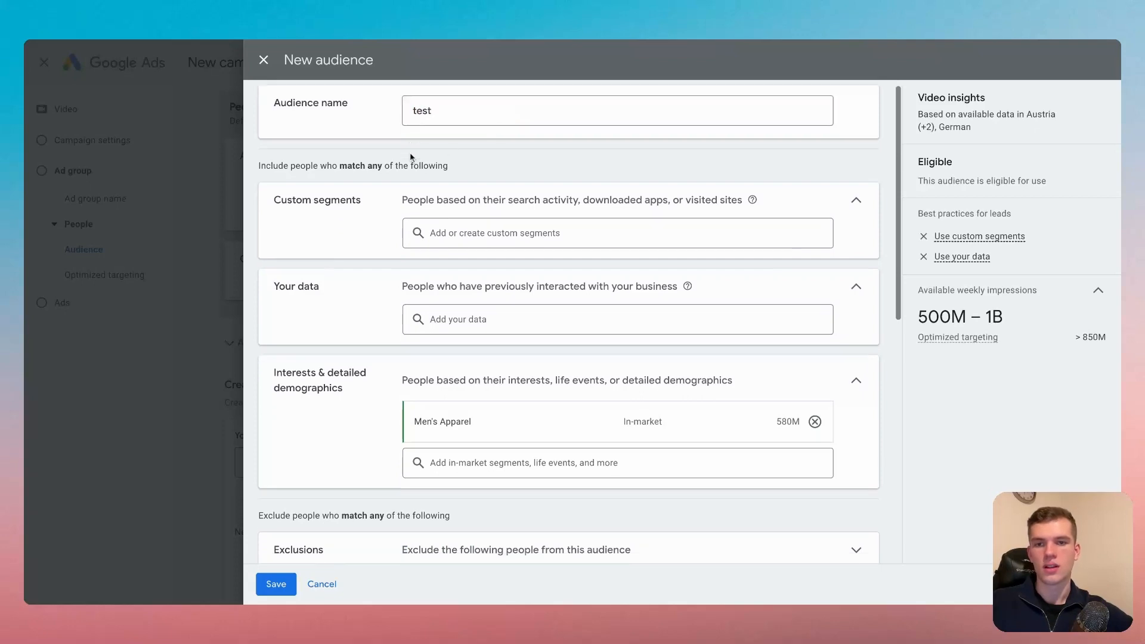
scroll(410, 152, down, 10)
click(274, 584)
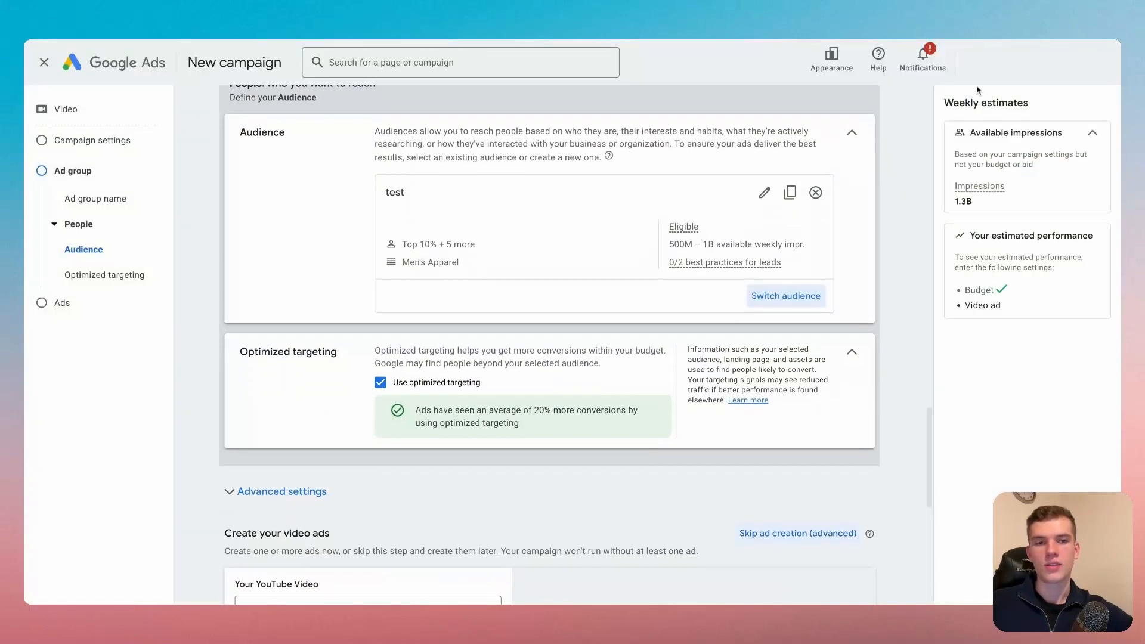
click(852, 141)
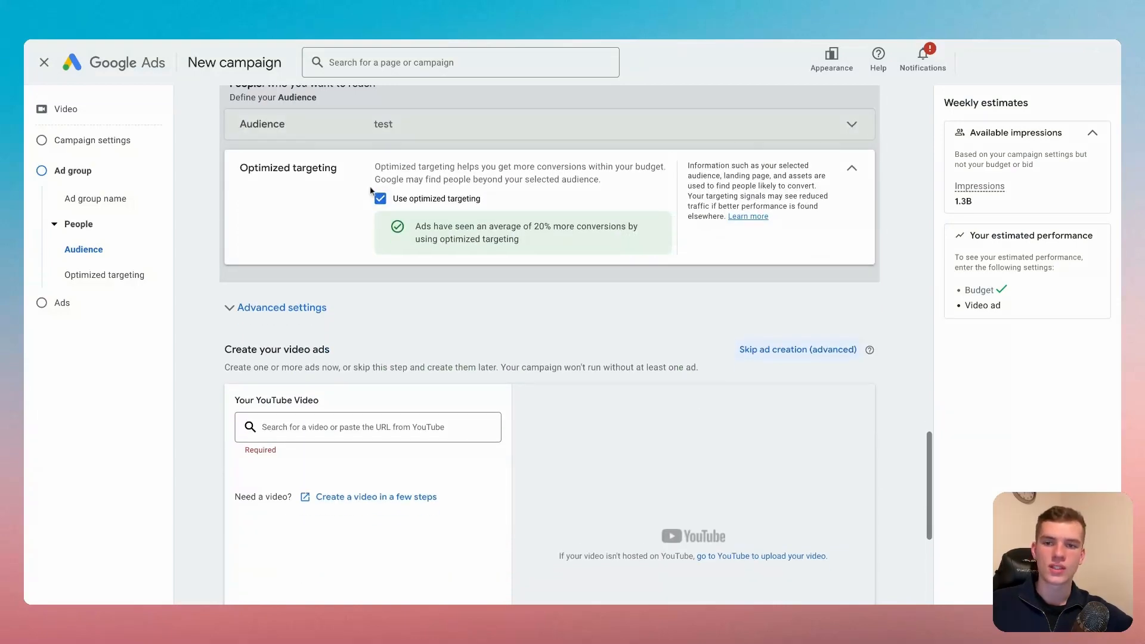
click(380, 199)
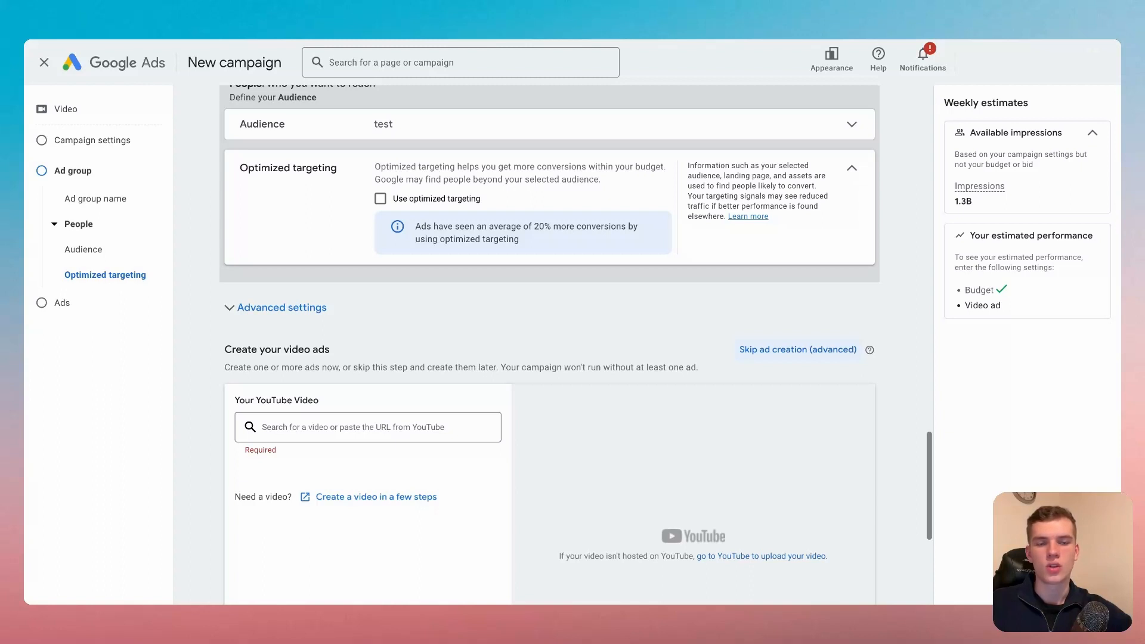
- Check the content targeting options in the ad group's advanced settings
click(852, 168)
scroll(499, 227, down, 1)
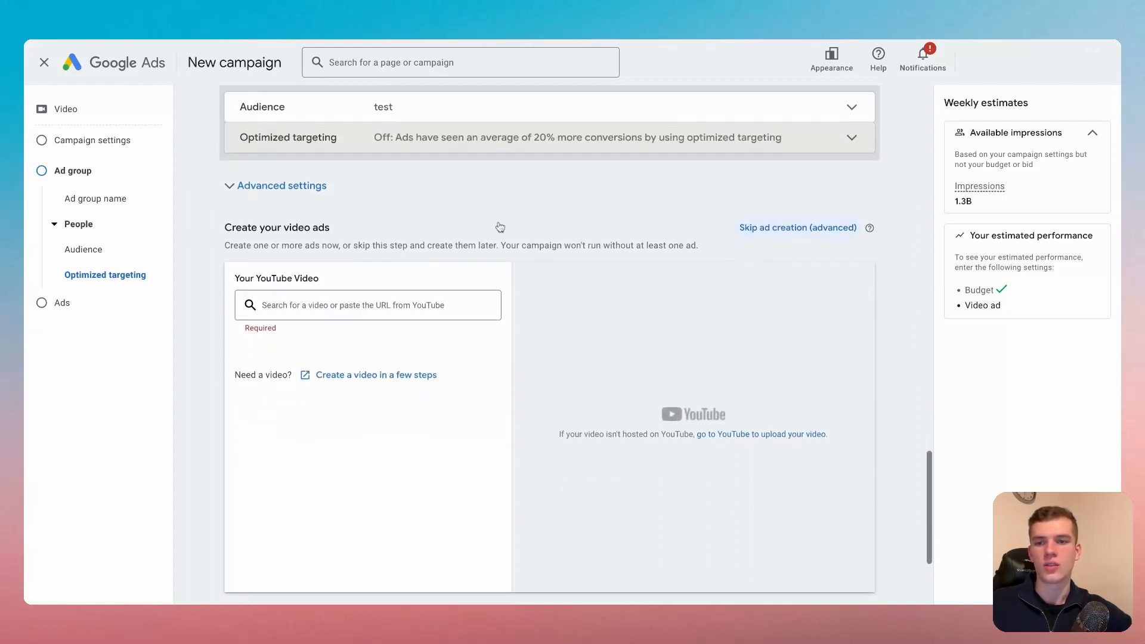
click(342, 182)
scroll(414, 223, down, 1)
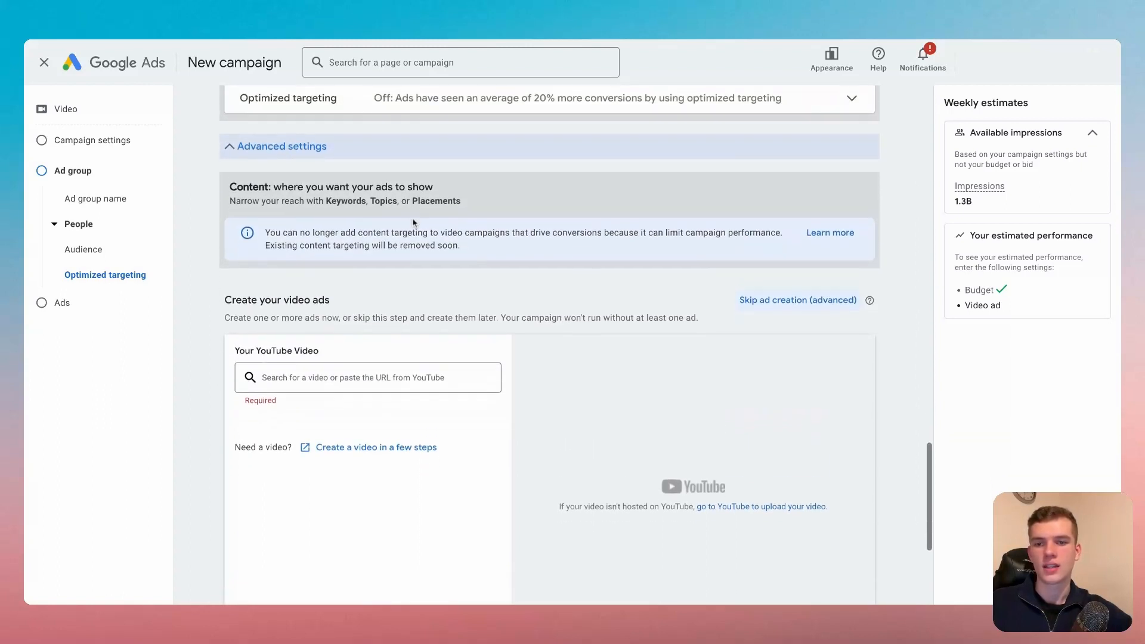
click(305, 150)
scroll(402, 248, down, 1)
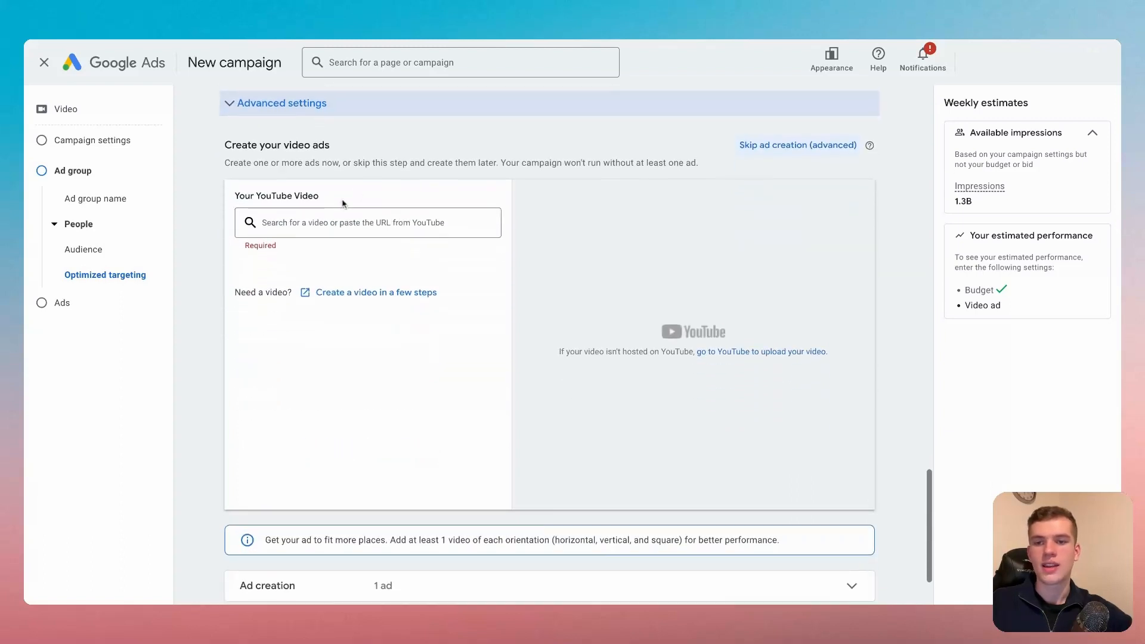
click(309, 225)
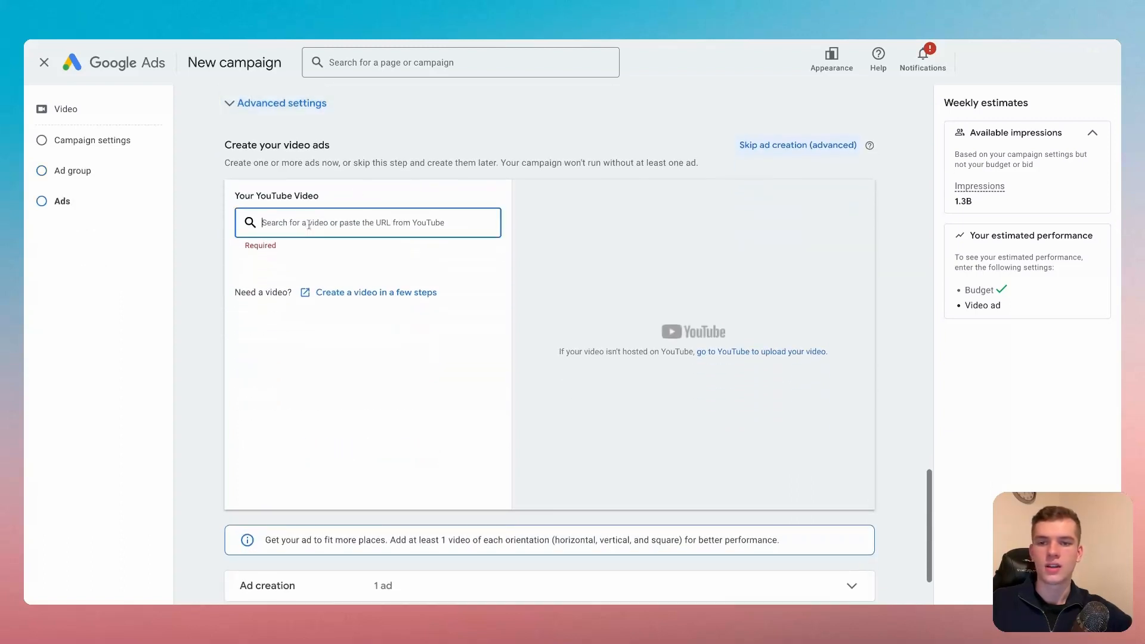
key(ctrl+v)
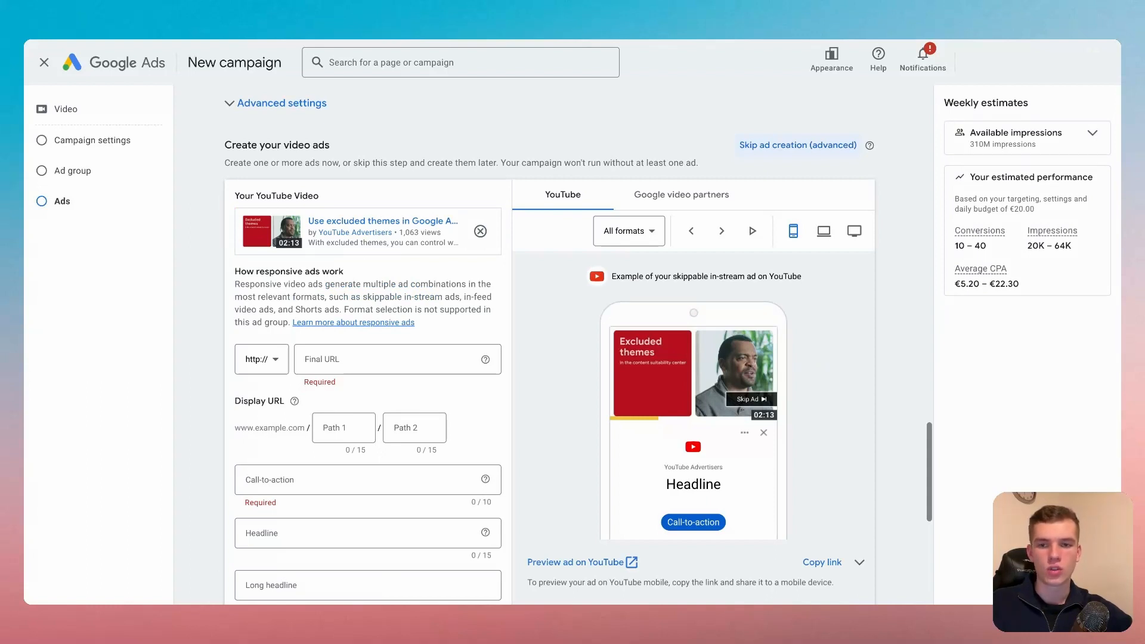
click(351, 359)
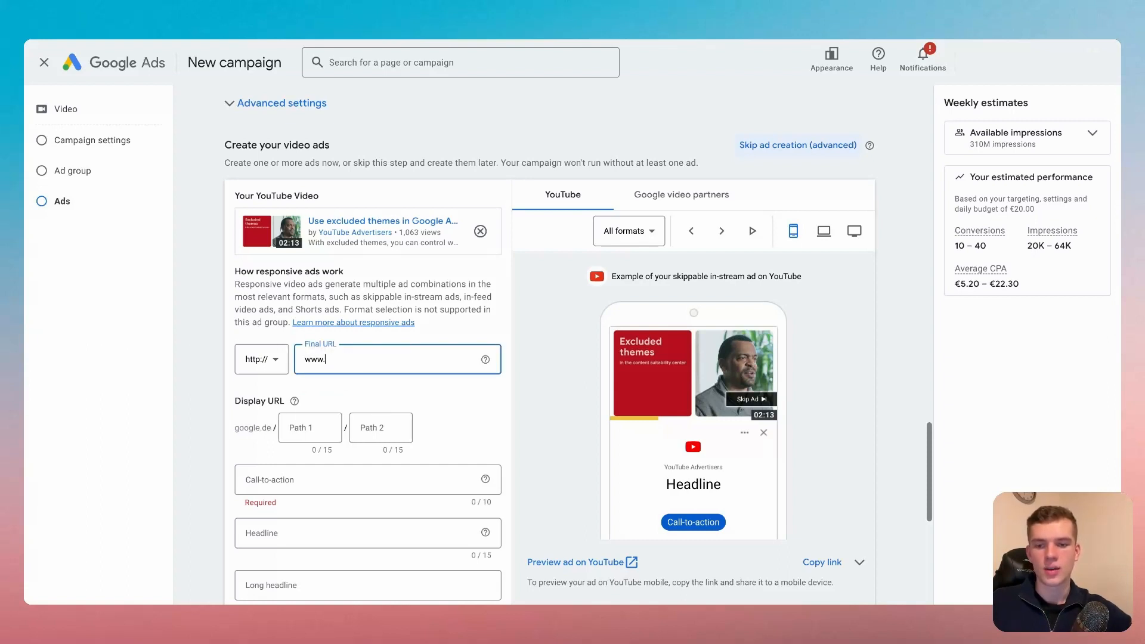
text(www.google.com)
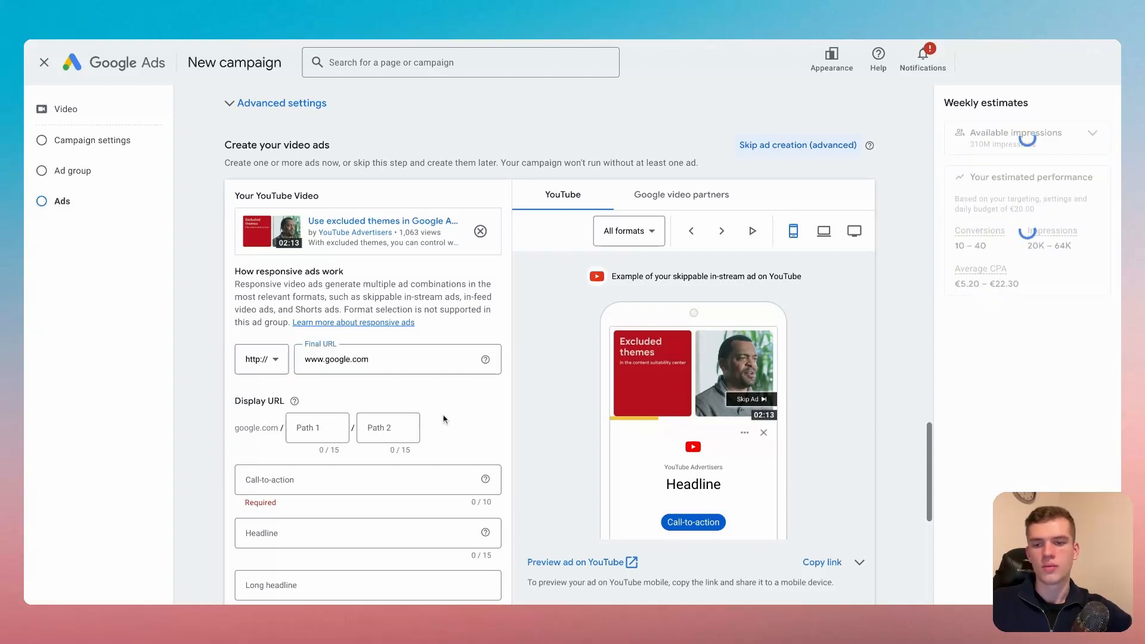
- Set the ad's call-to-action to "Los geht's" and enter "Test" as headline, long headline and description
scroll(448, 420, down, 2)
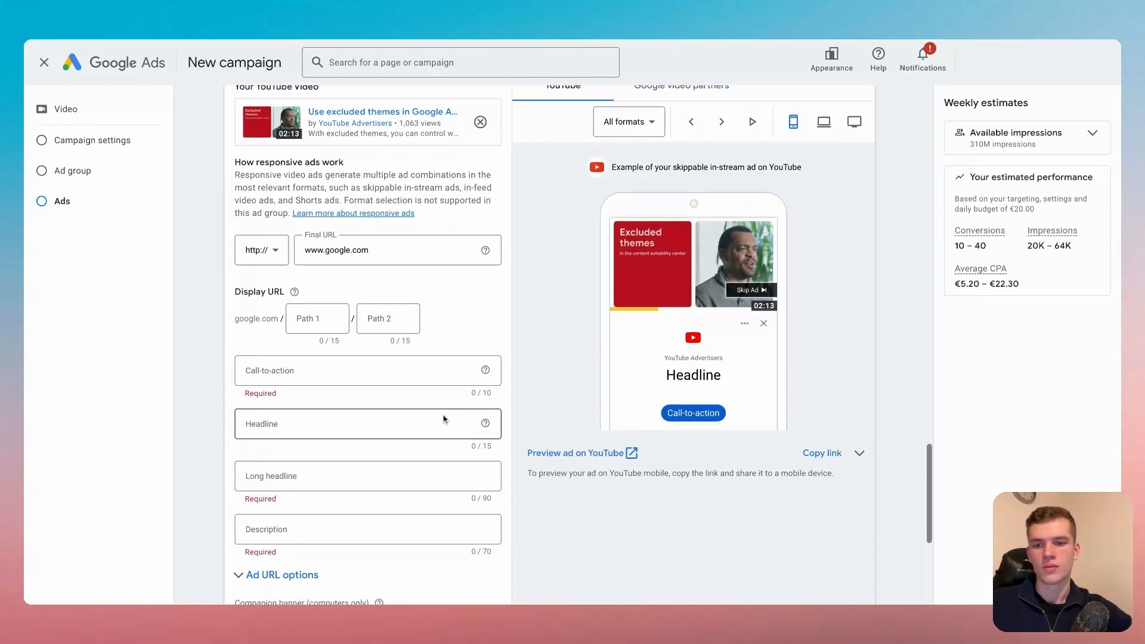
click(345, 353)
click(263, 318)
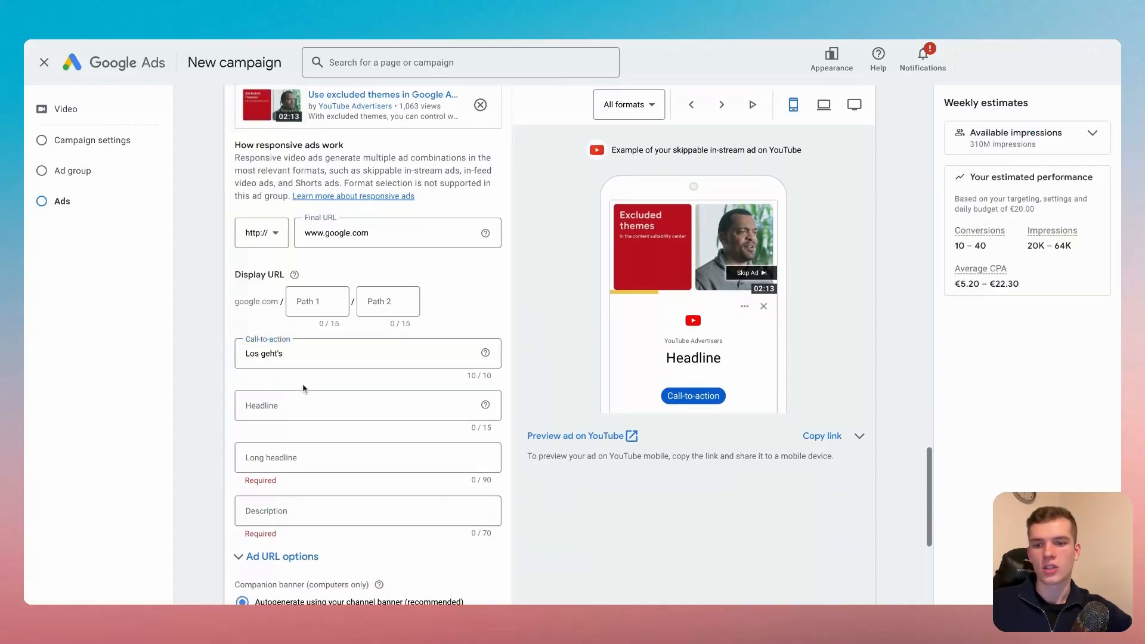
click(291, 402)
text(Test)
click(291, 458)
text(Test)
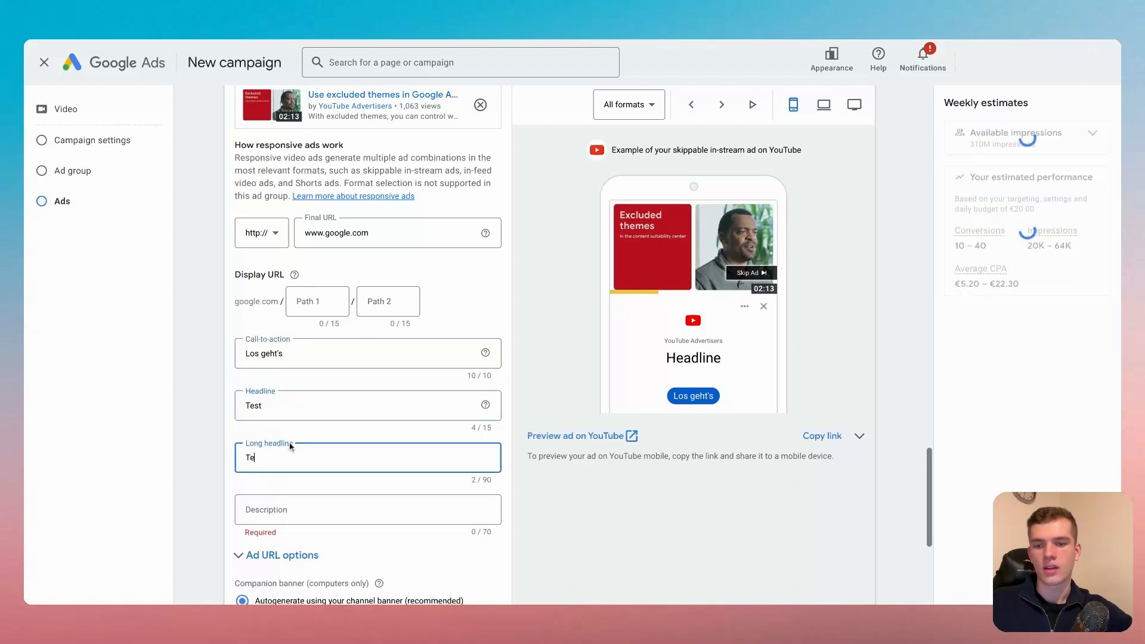
click(275, 504)
text(Test)
- Examine the ad's URL options, including tracking template, final URL suffix and custom parameters
click(299, 465)
scroll(298, 466, down, 2)
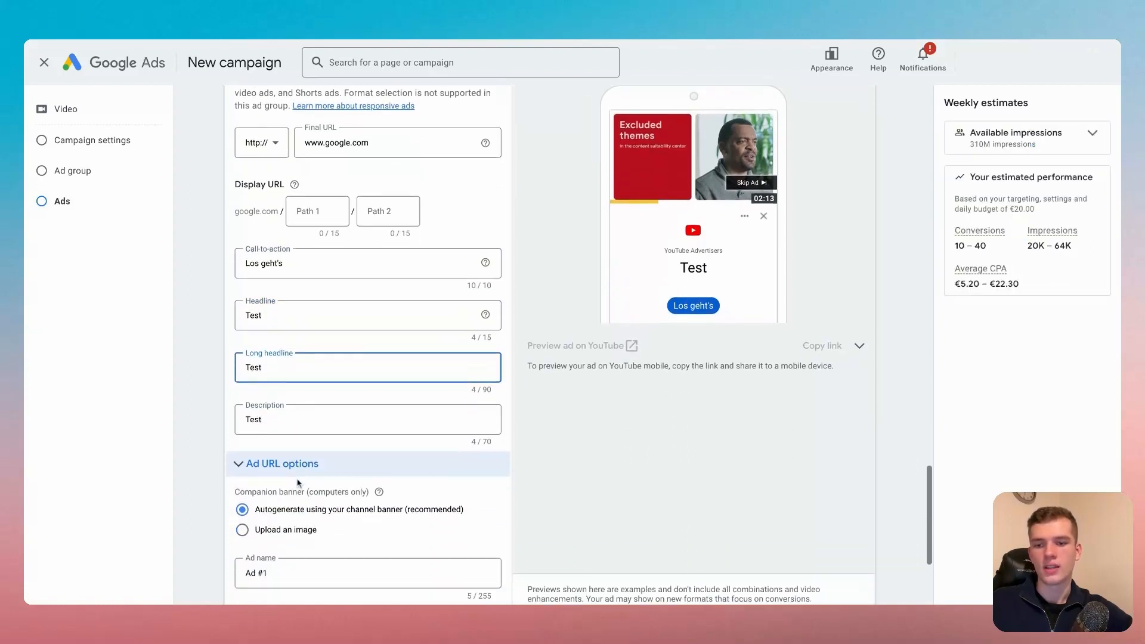
scroll(358, 357, down, 1)
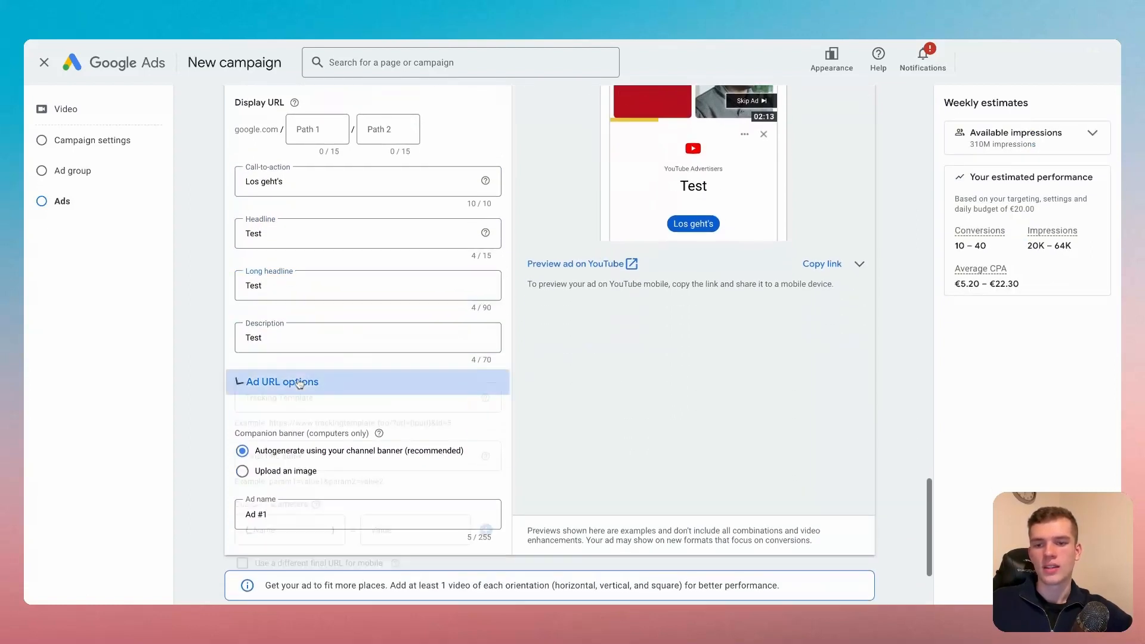
click(250, 381)
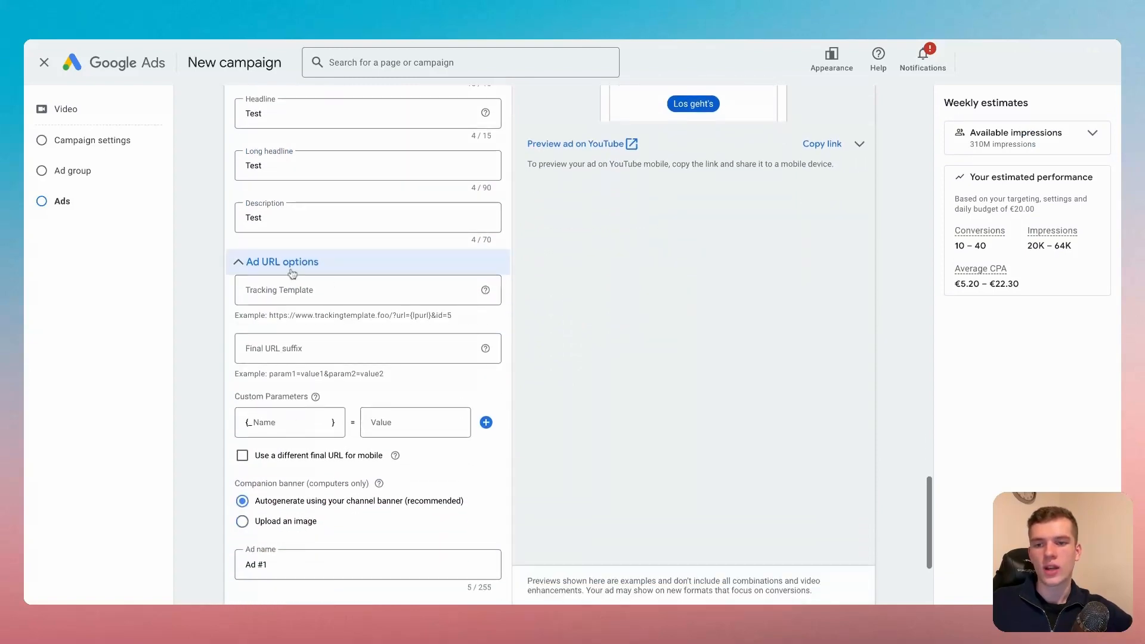
click(261, 264)
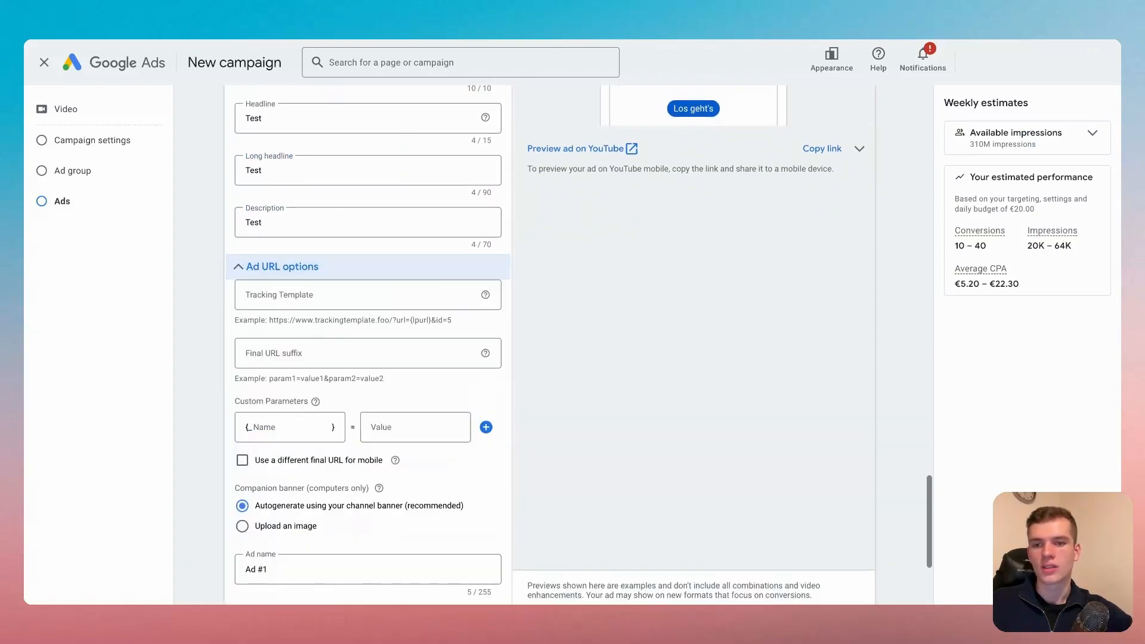
click(263, 272)
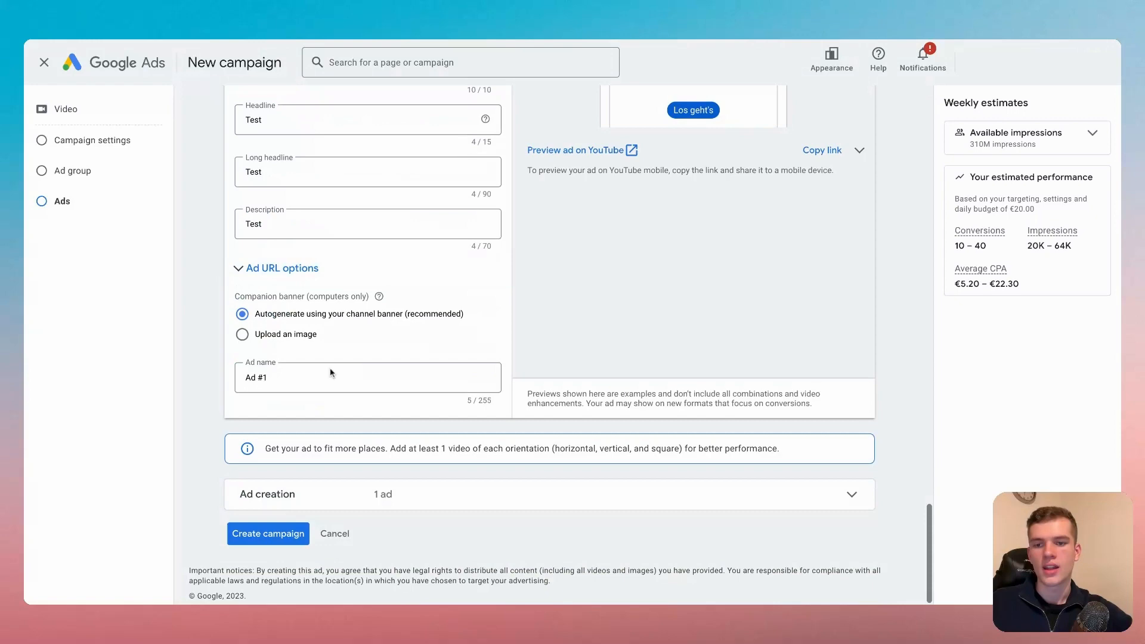
- Set the companion banner to use an uploaded image and preview the ad as it appears on desktop
click(284, 337)
scroll(412, 322, up, 3)
scroll(411, 322, up, 2)
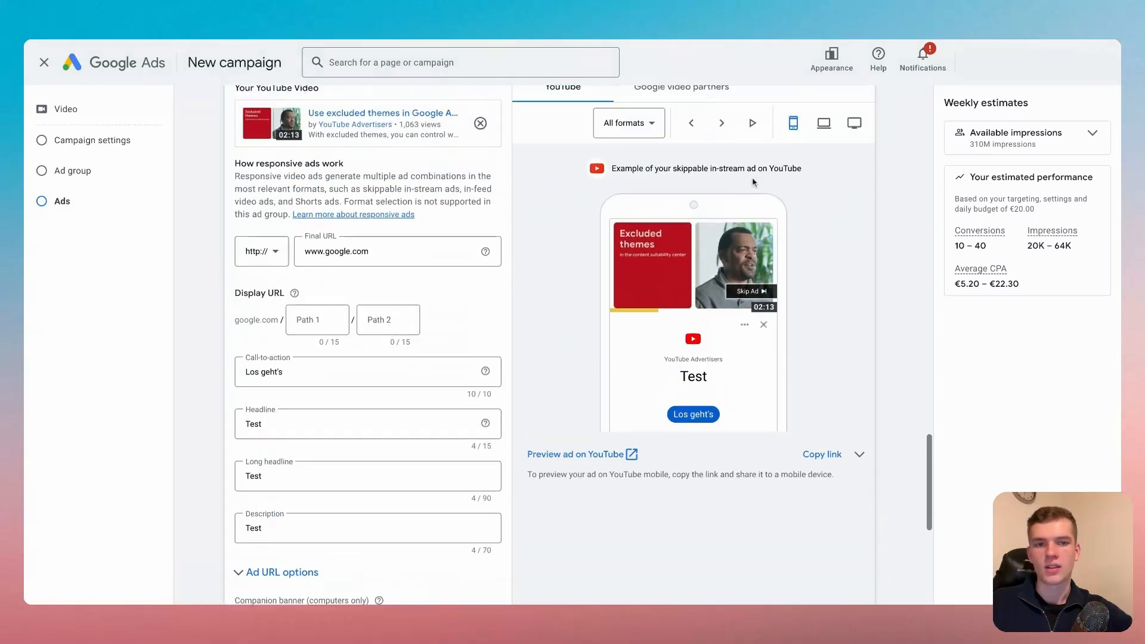
click(823, 123)
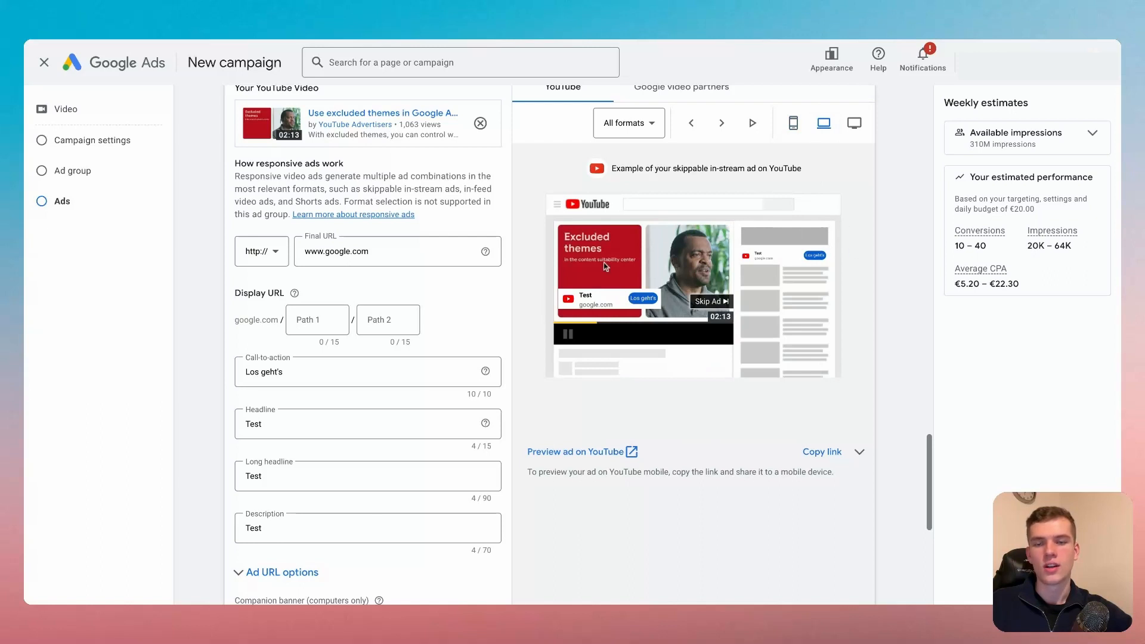
- Rename the ad as "Test Ad 1"
scroll(229, 318, down, 5)
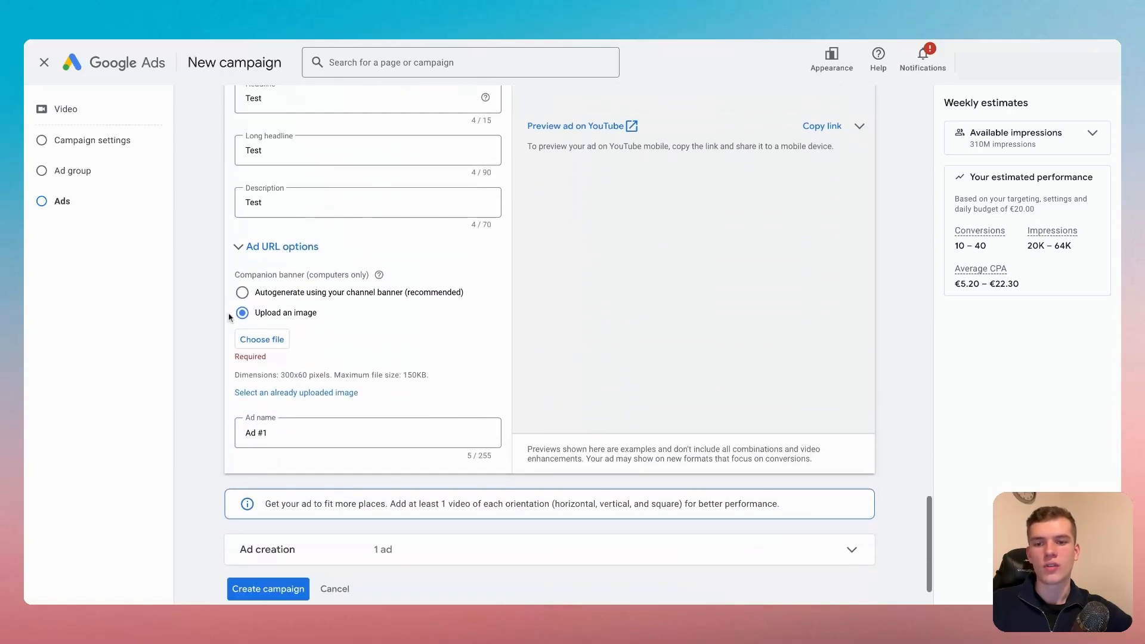
scroll(218, 406, down, 1)
triple_click(294, 380)
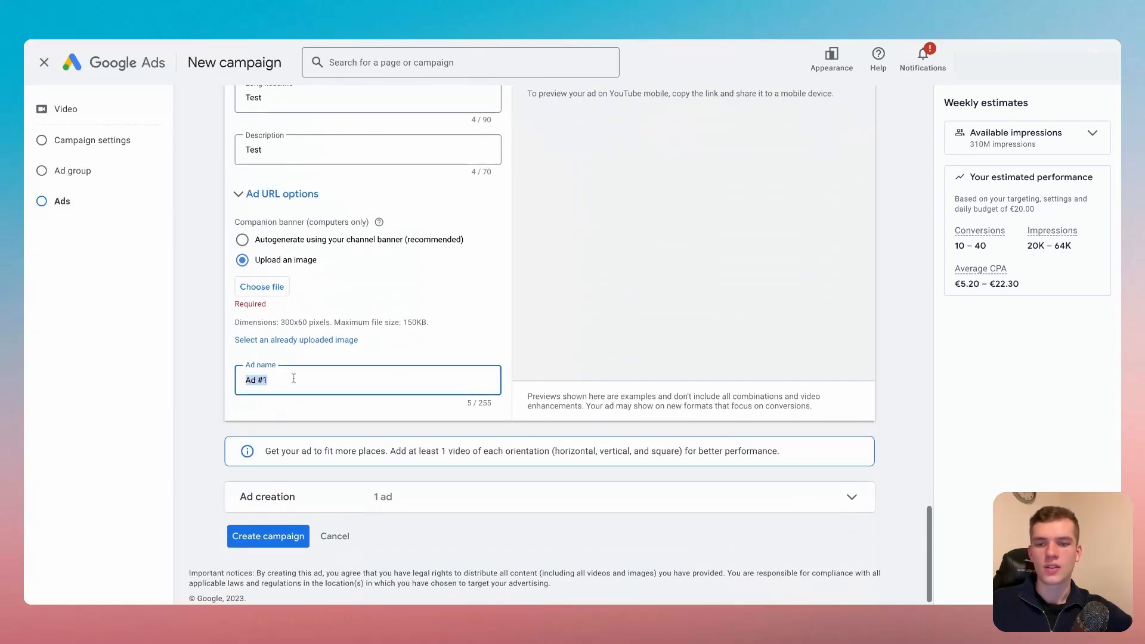
text(Test Ad )
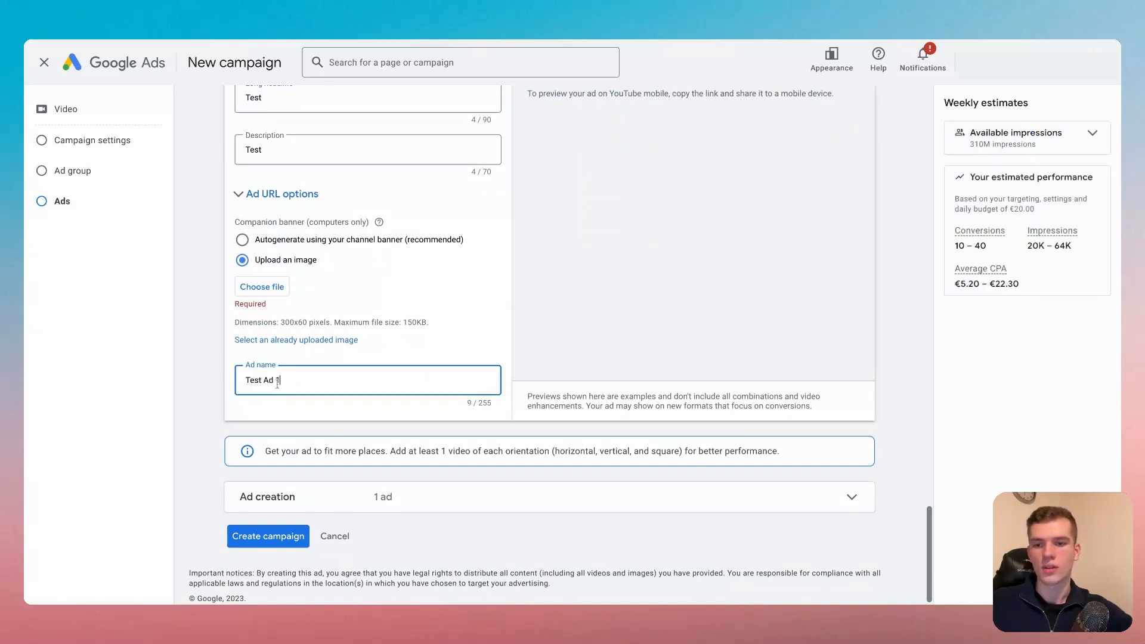
text(1)
click(222, 395)
scroll(221, 388, down, 1)
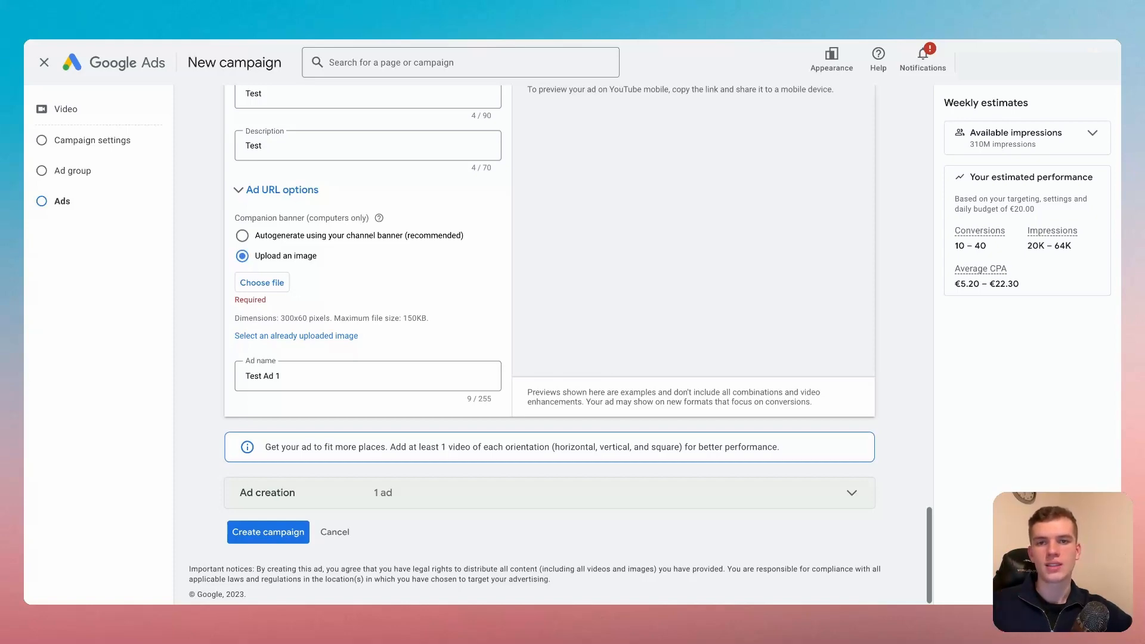
- Review the whole campaign setup from the general settings down to the ad creation section
scroll(456, 514, up, 20)
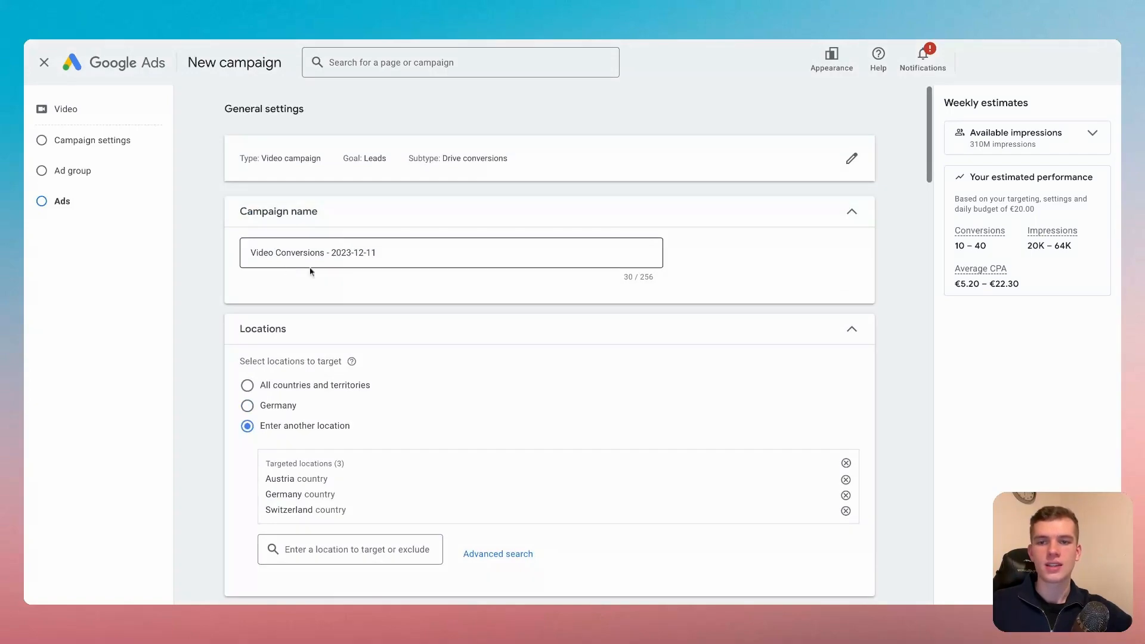
scroll(311, 234, down, 15)
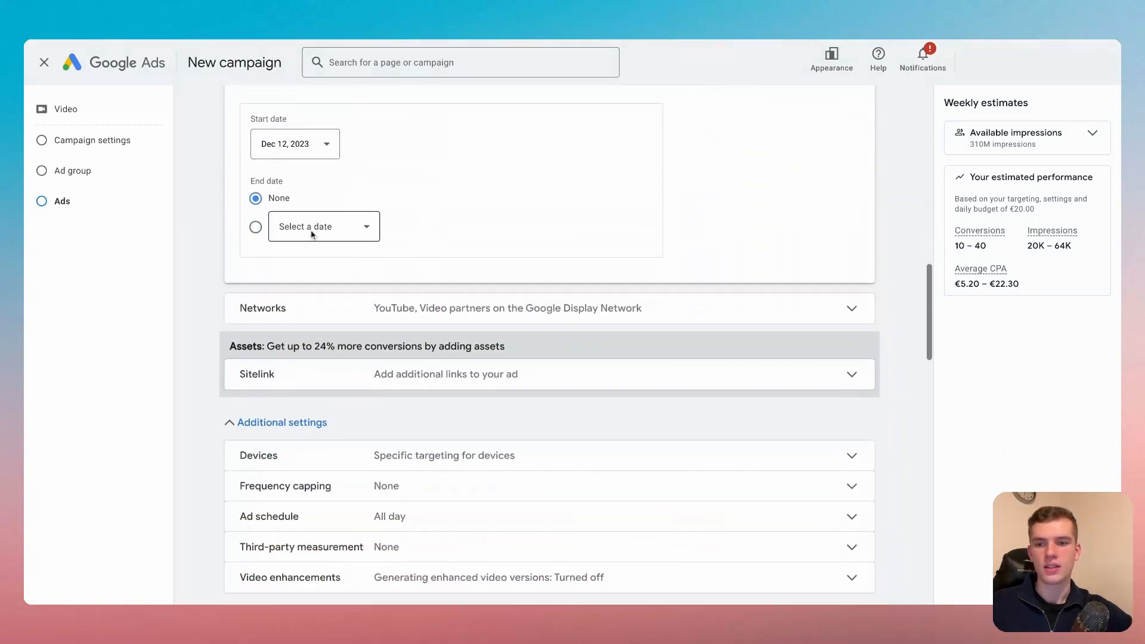
scroll(310, 234, down, 8)
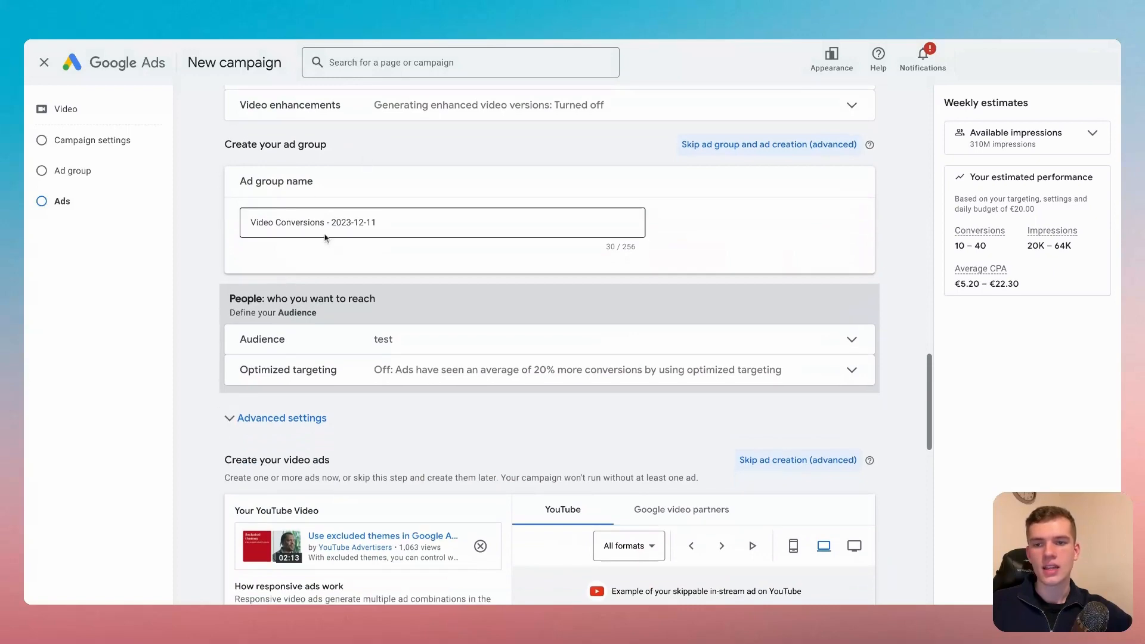
scroll(311, 238, down, 5)
scroll(310, 243, down, 10)
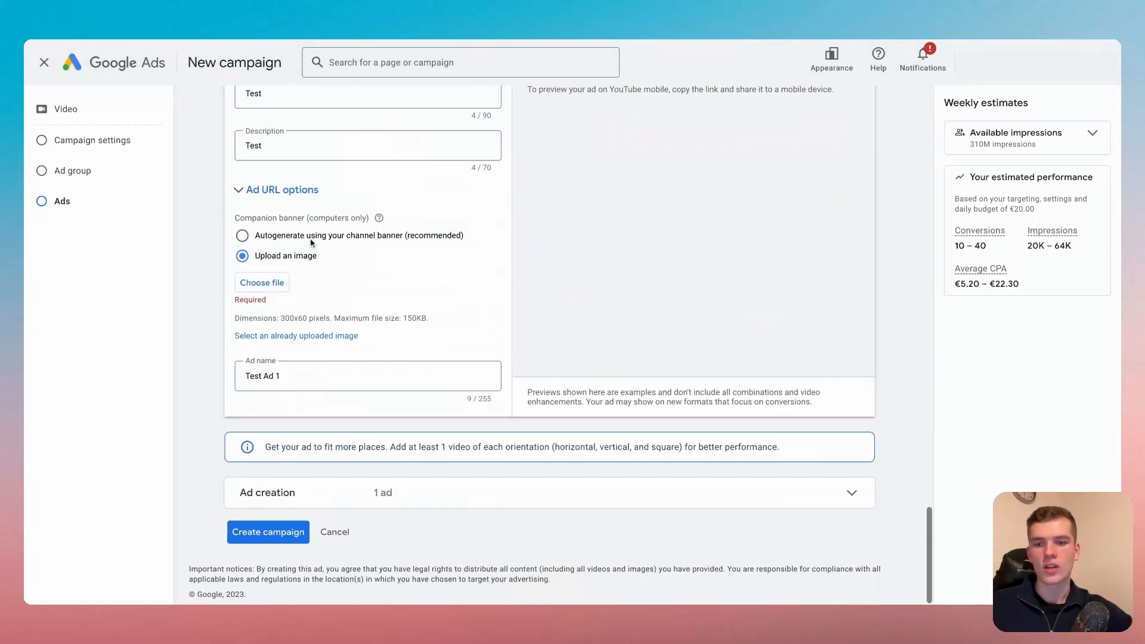
click(384, 492)
scroll(314, 434, down, 3)
click(326, 425)
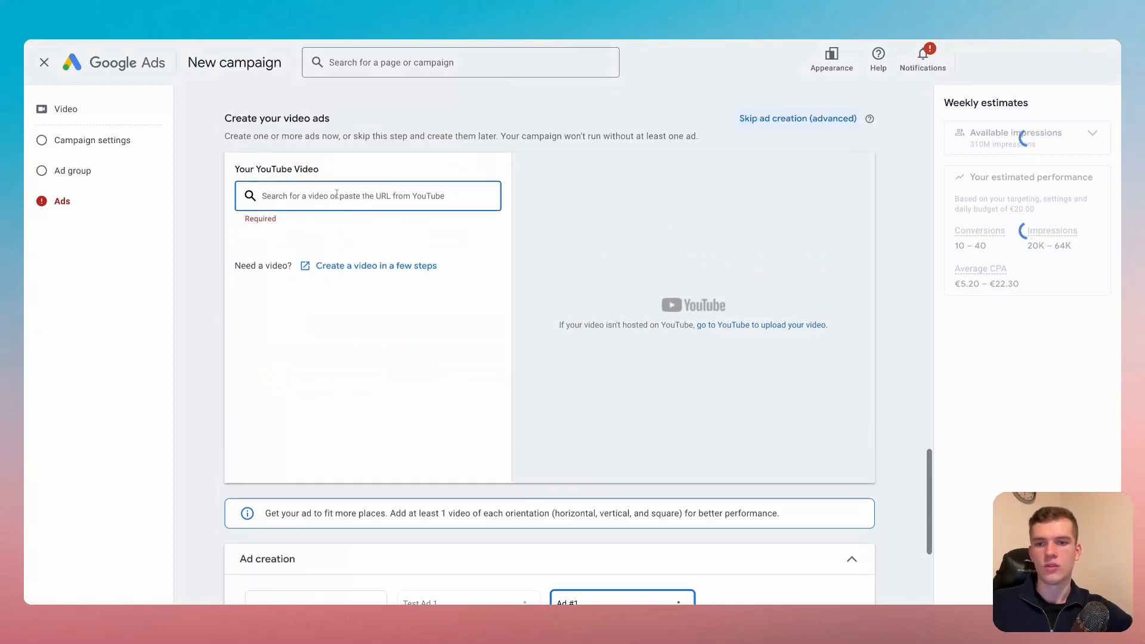
key(super+v)
click(358, 332)
text(www)
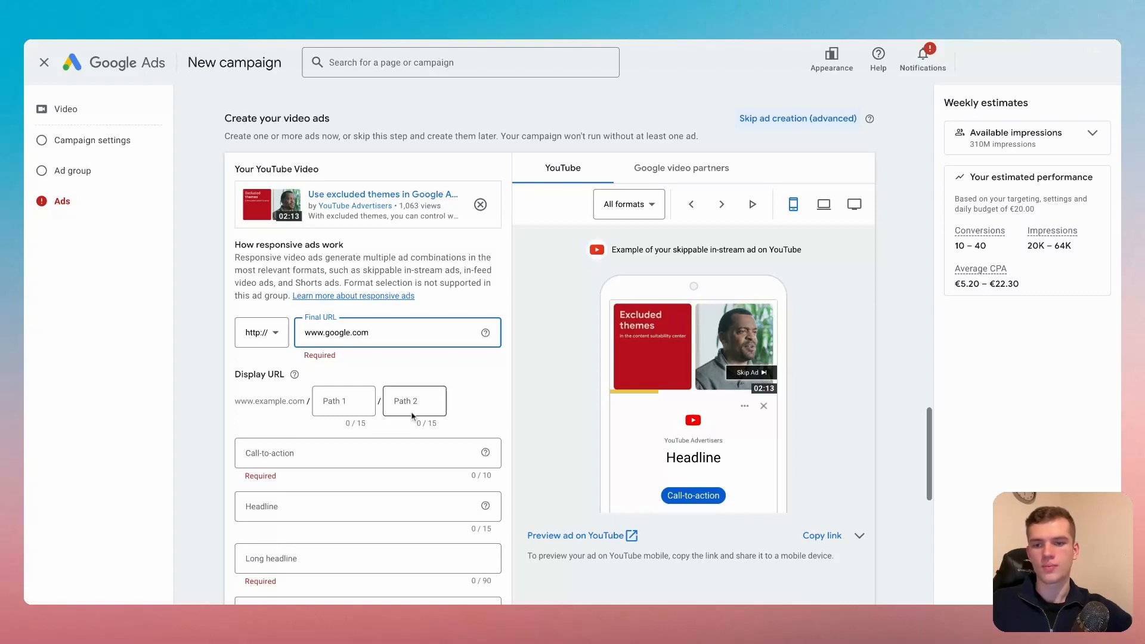
- Set the second ad's call-to-action to "Shoppen" and enter "Test" as headline, long headline and description
click(329, 453)
click(258, 391)
click(254, 504)
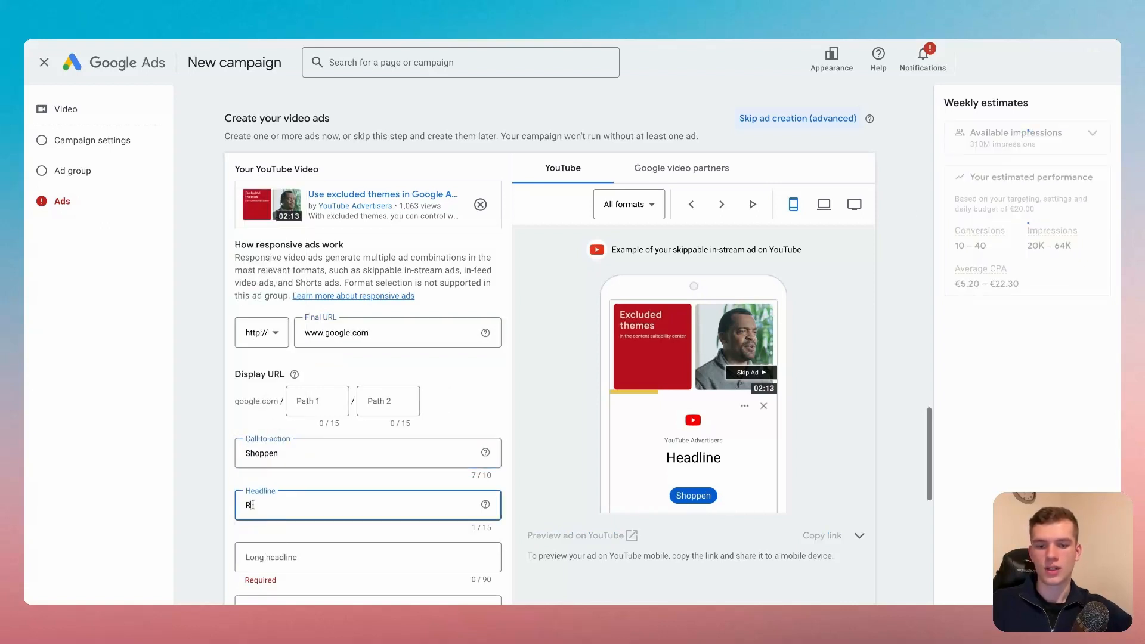
text(Test)
click(278, 554)
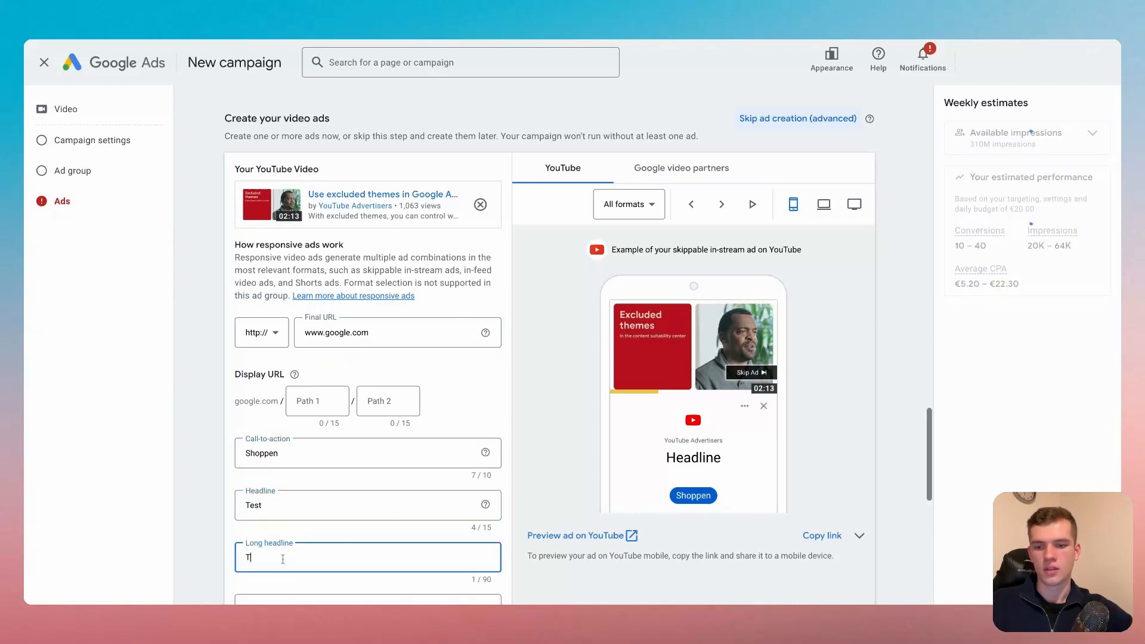
text(Test)
scroll(280, 525, down, 2)
click(286, 488)
text(Test)
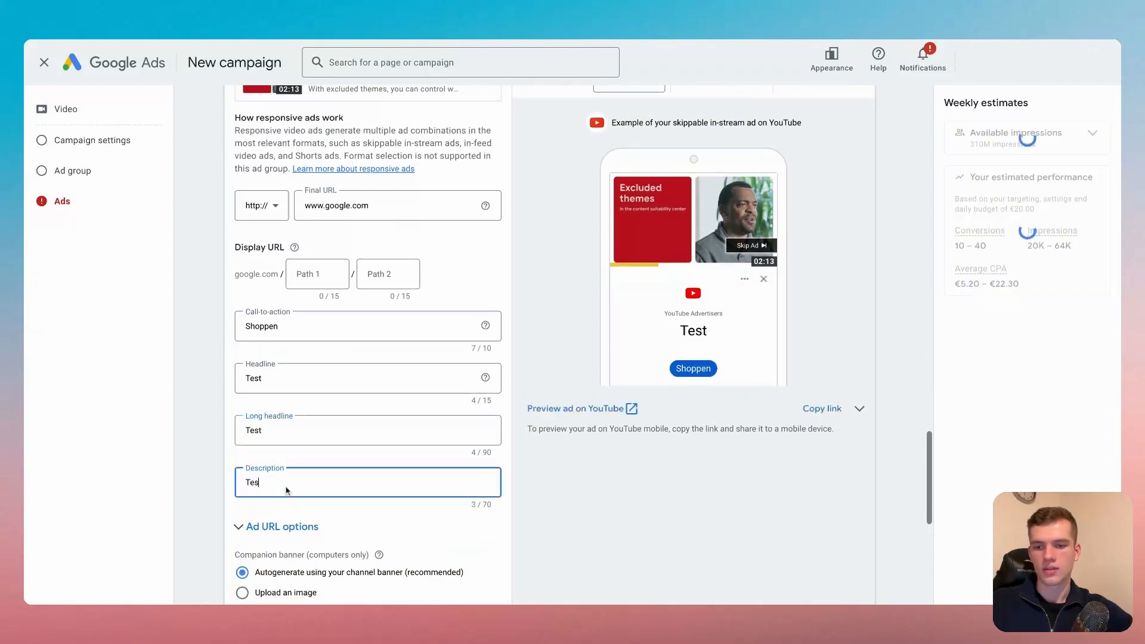
- Rename the second ad as "Test Ad 2", keeping its companion banner autogenerated from the channel banner
click(307, 528)
click(308, 529)
scroll(308, 535, down, 1)
scroll(308, 535, down, 3)
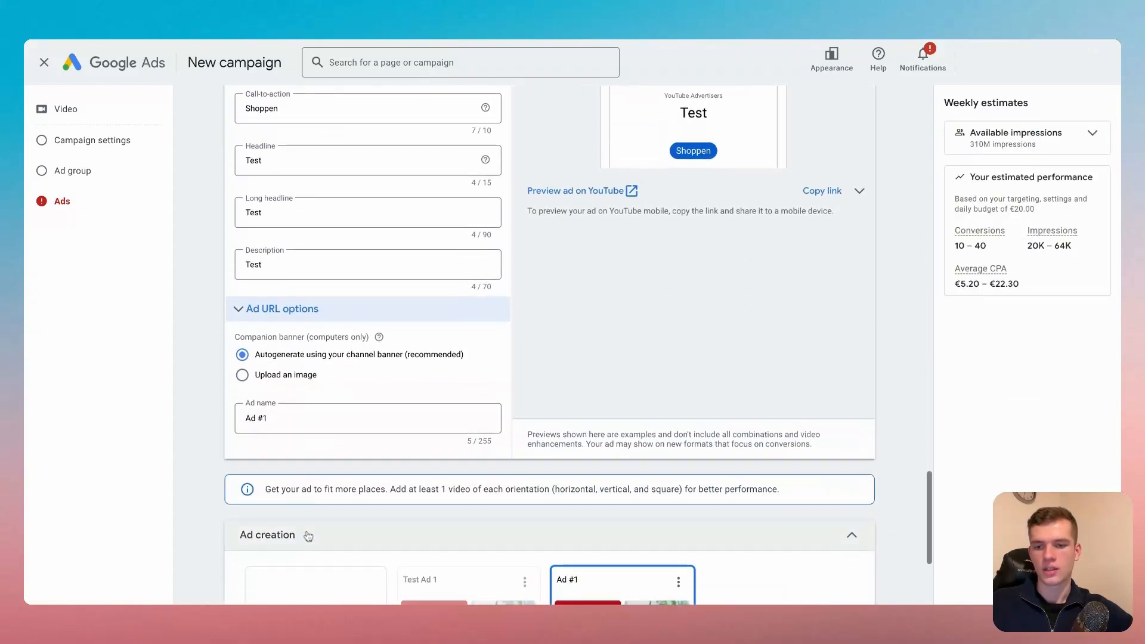
triple_click(279, 417)
text(Test Ad 2)
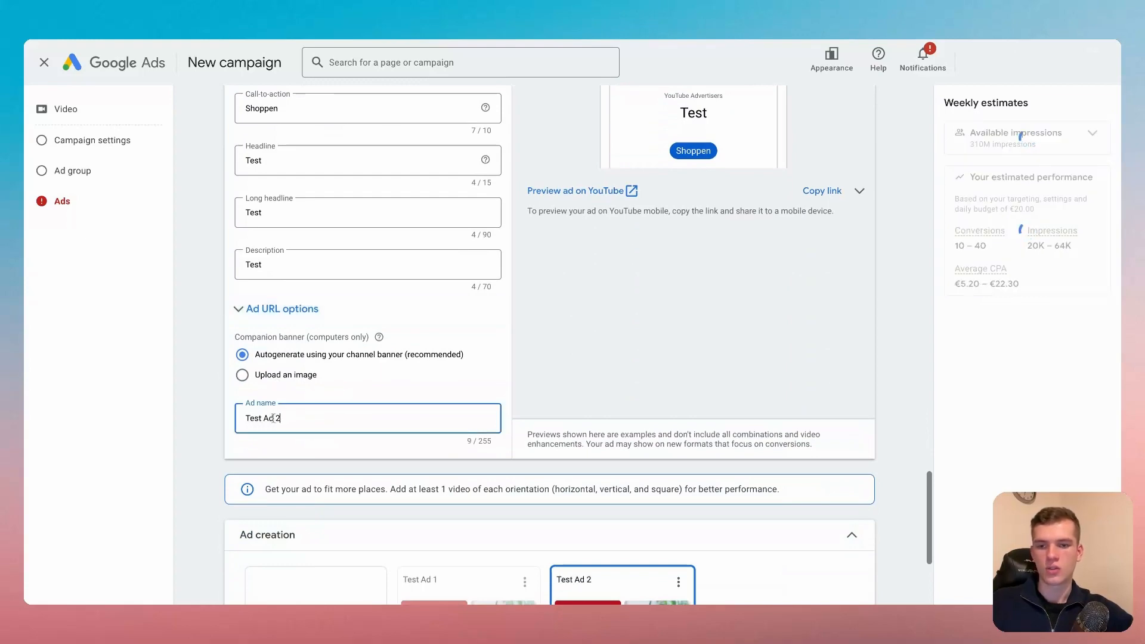
click(331, 379)
- Create the campaign and expand its ad group and ads summary for review
scroll(333, 385, down, 5)
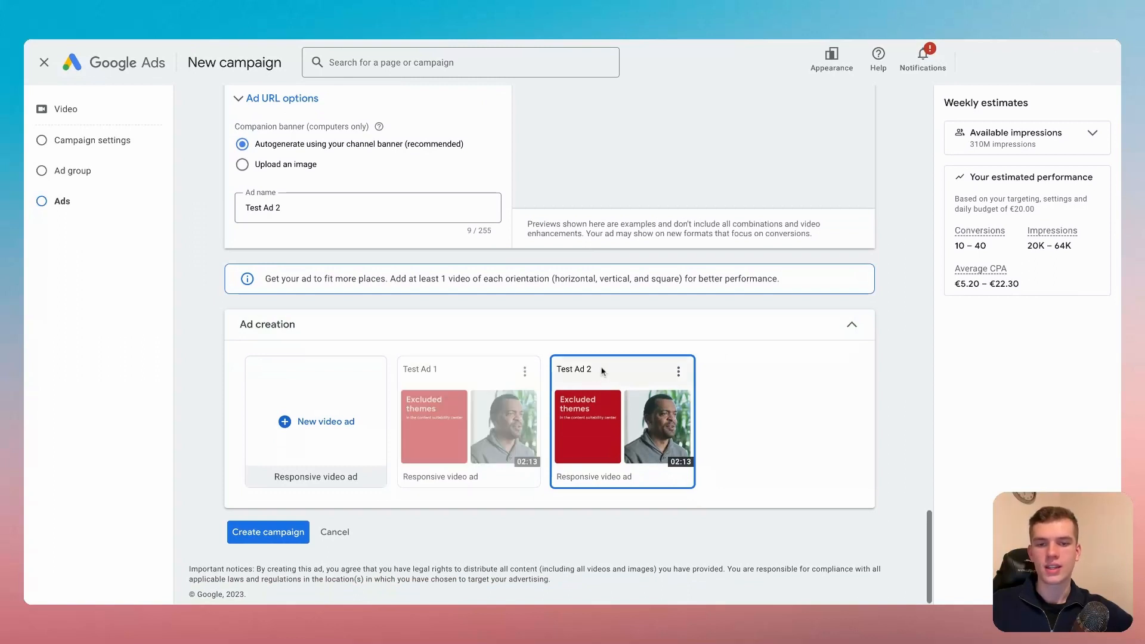
click(268, 532)
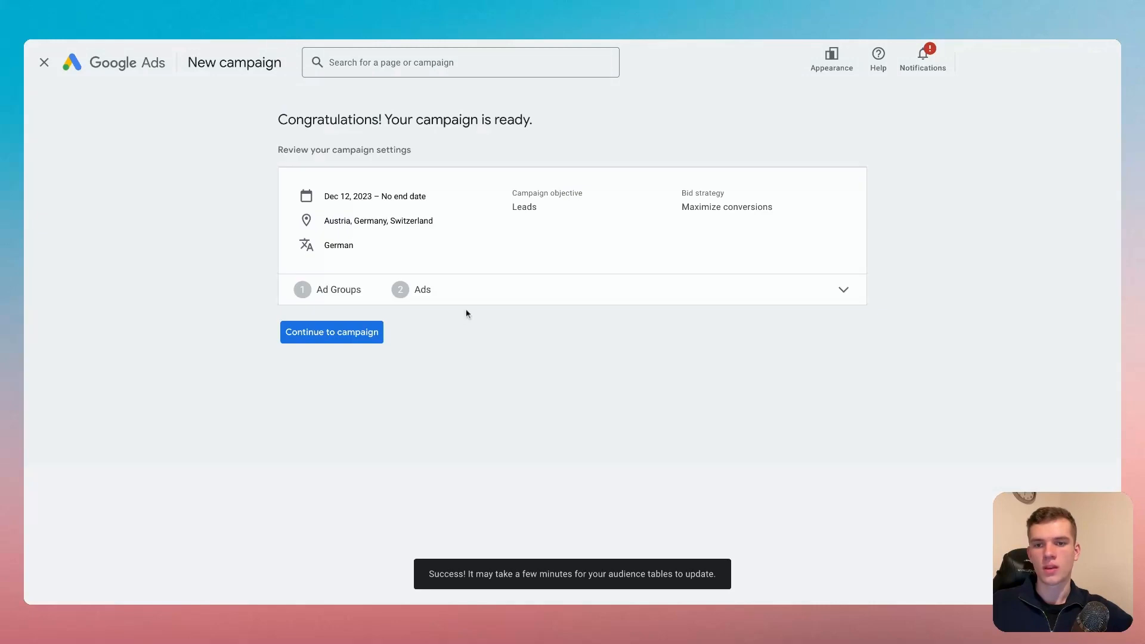
click(467, 298)
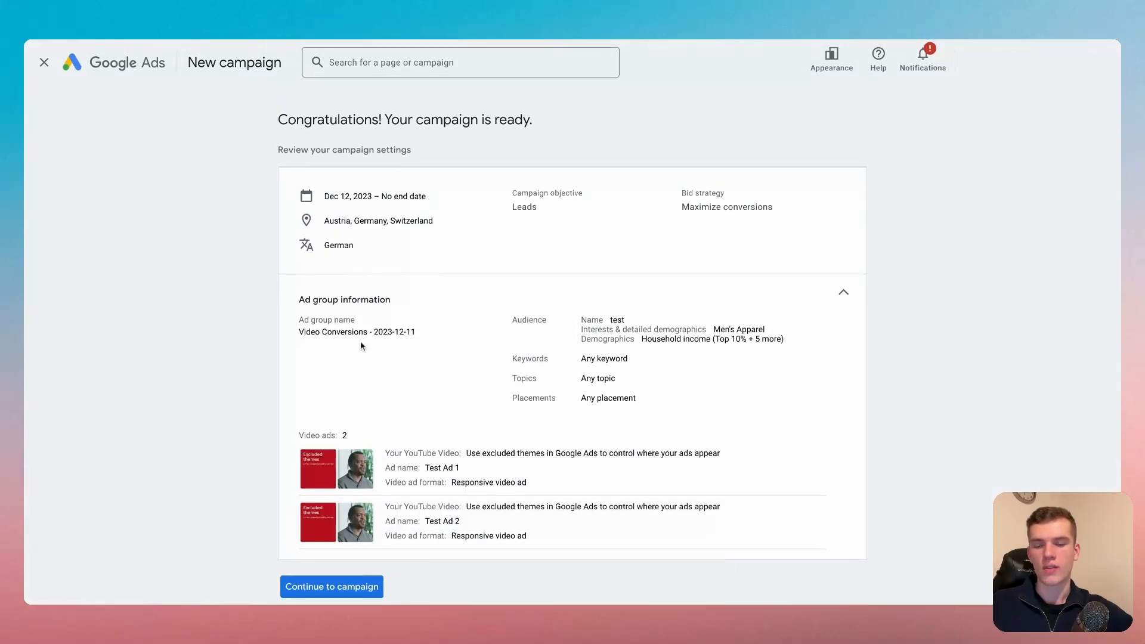
- Continue to the new campaign and open its Video Conversions - 2023-12-11 ad group to review the two ads
click(320, 580)
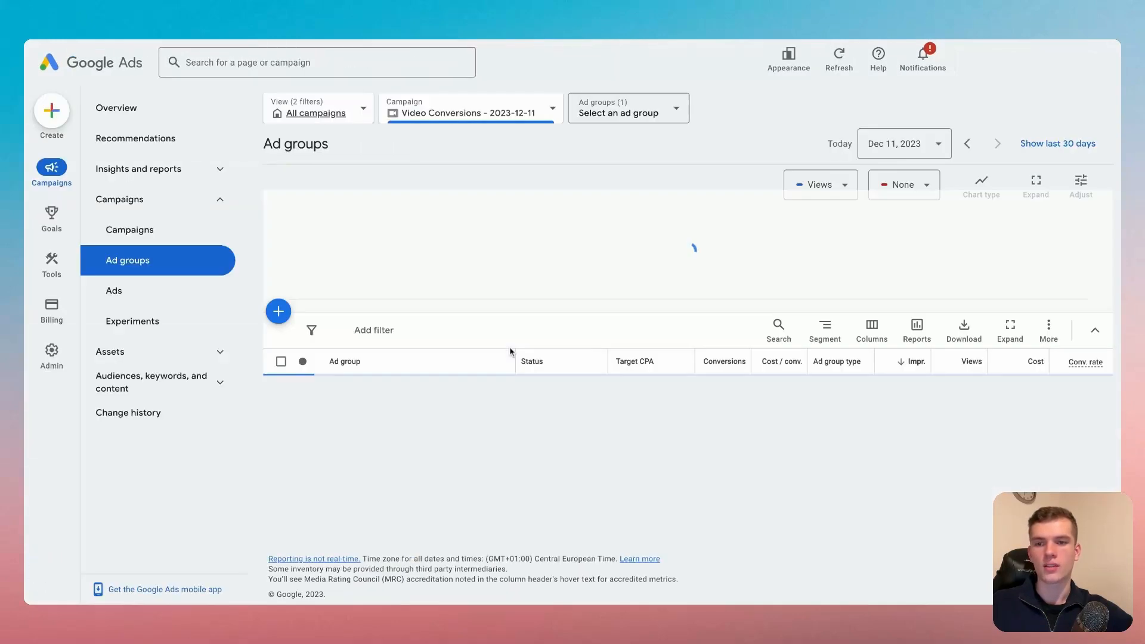
click(388, 411)
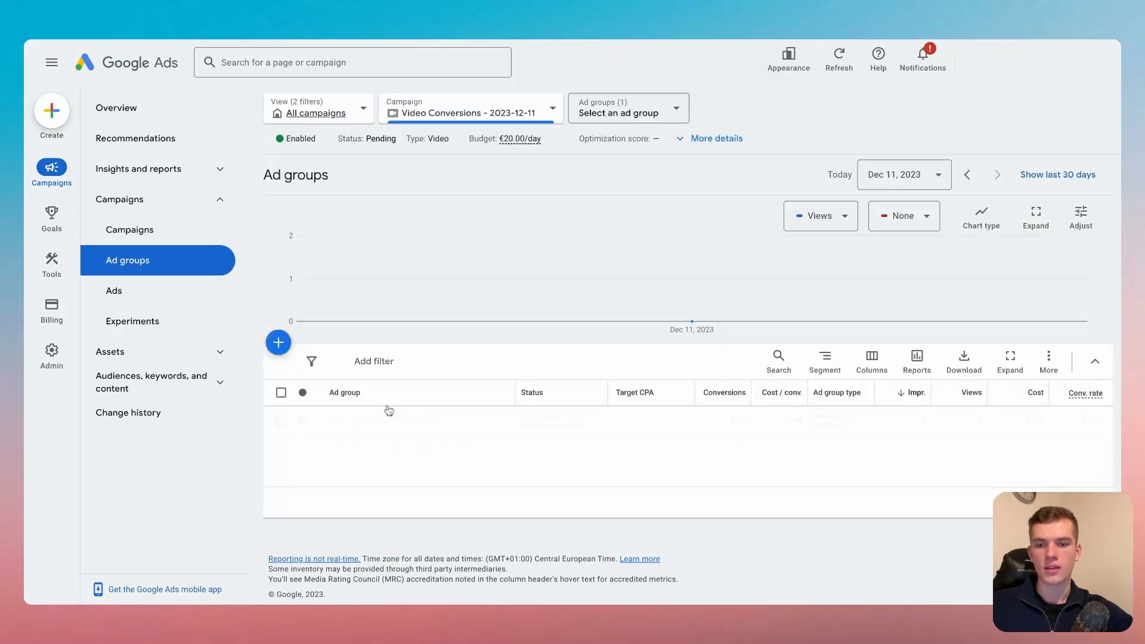
click(370, 421)
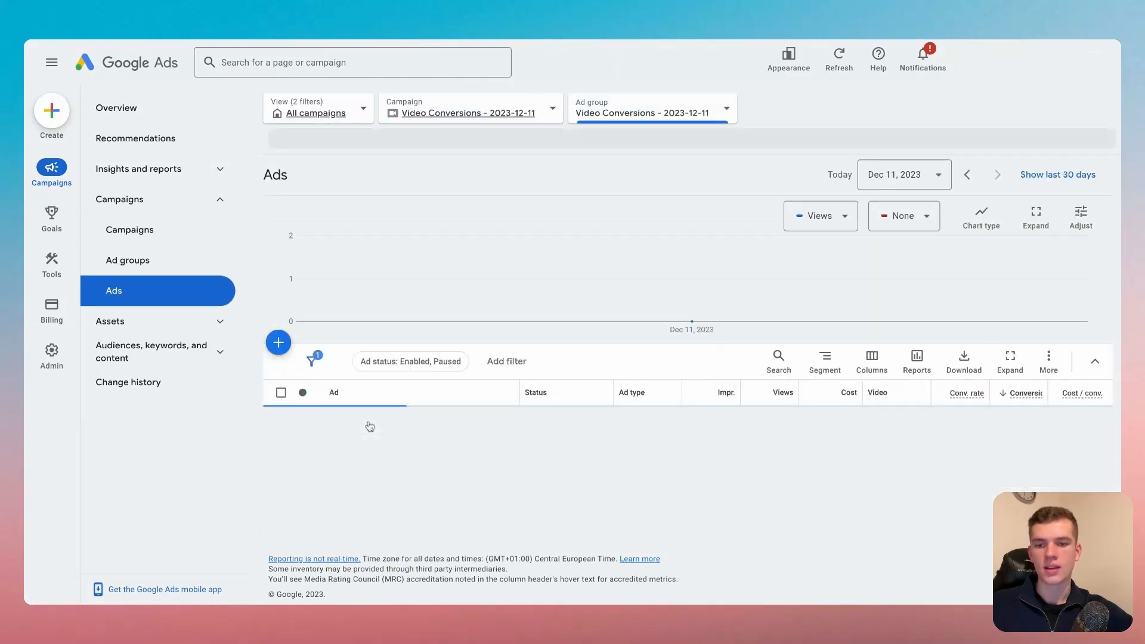
scroll(399, 486, down, 1)
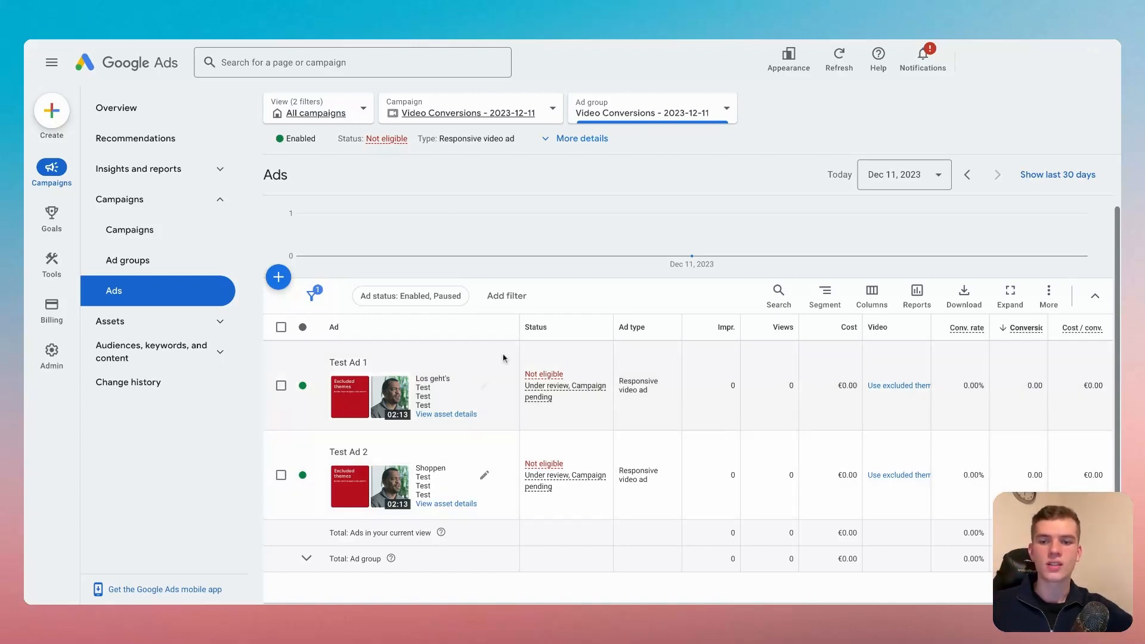
scroll(441, 324, down, 1)
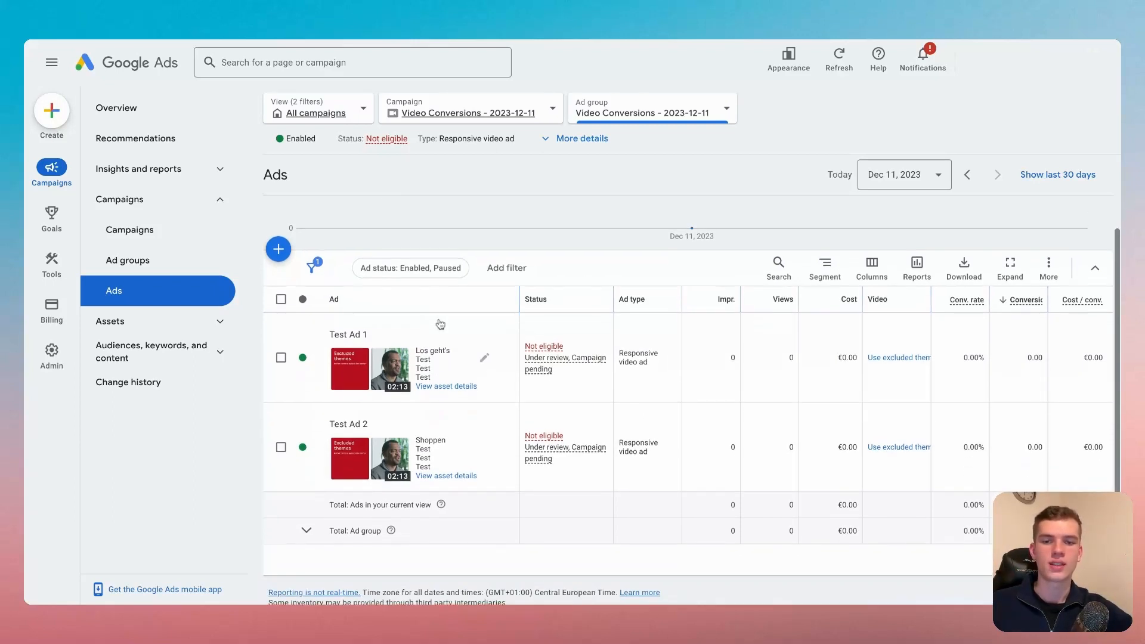
scroll(440, 334, down, 1)
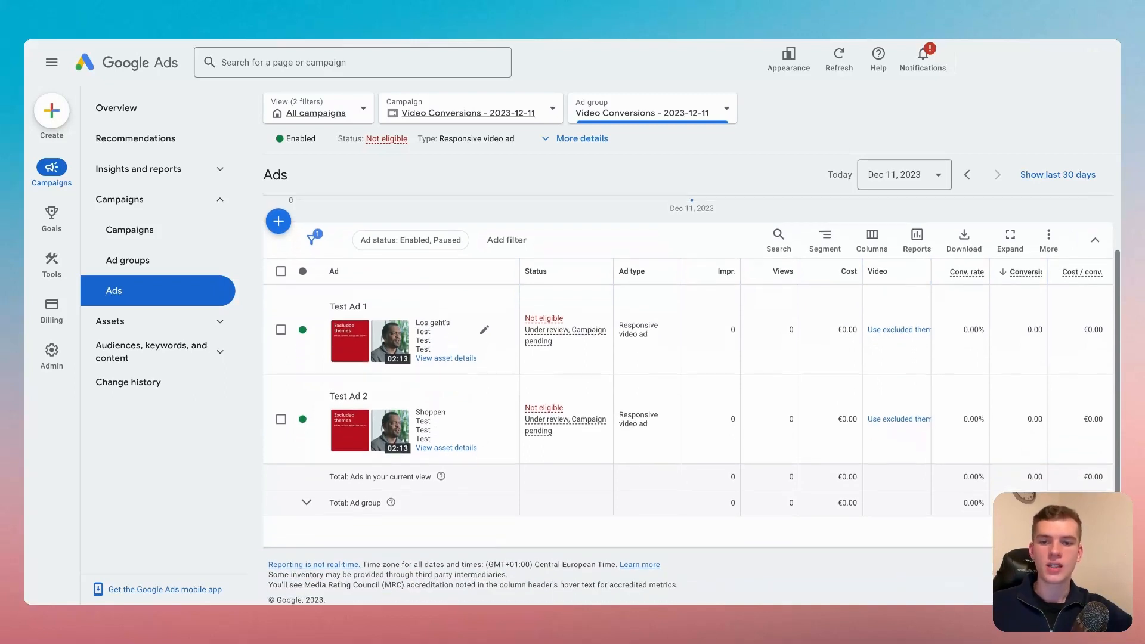